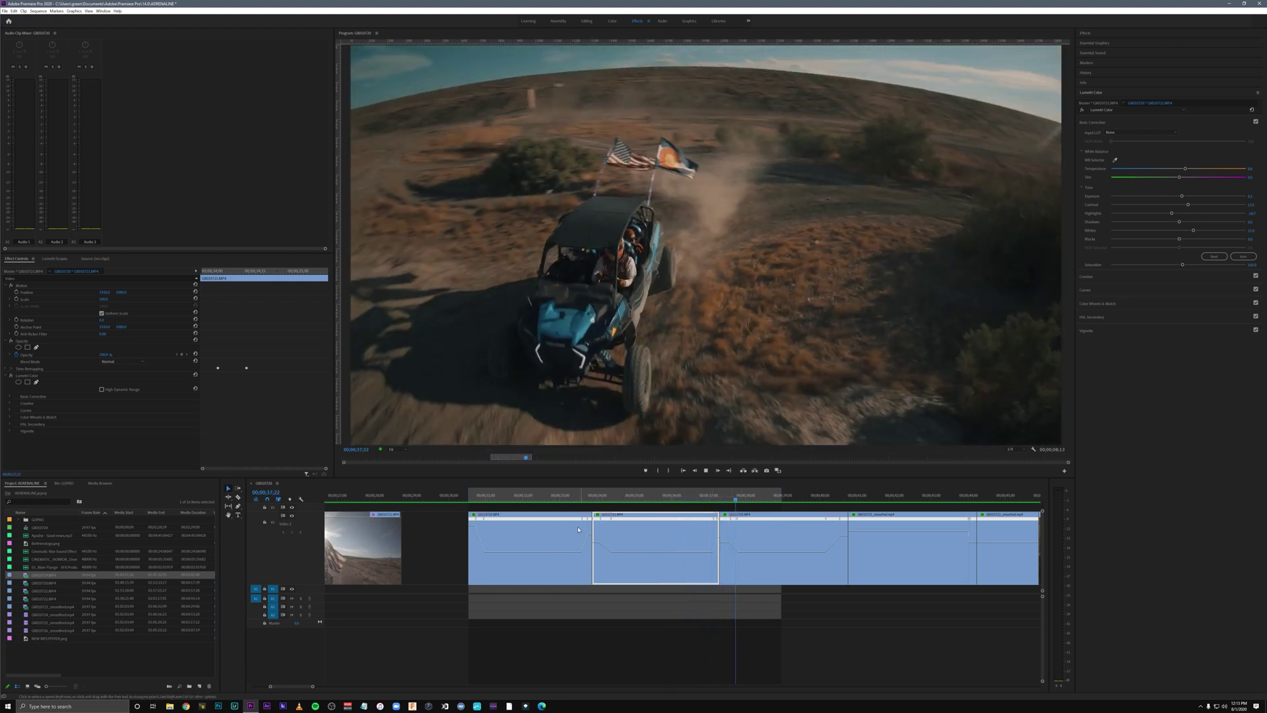
- Stop the finished example, zoom the timeline in, and replay the ramped clips from about 31;15
key("space")
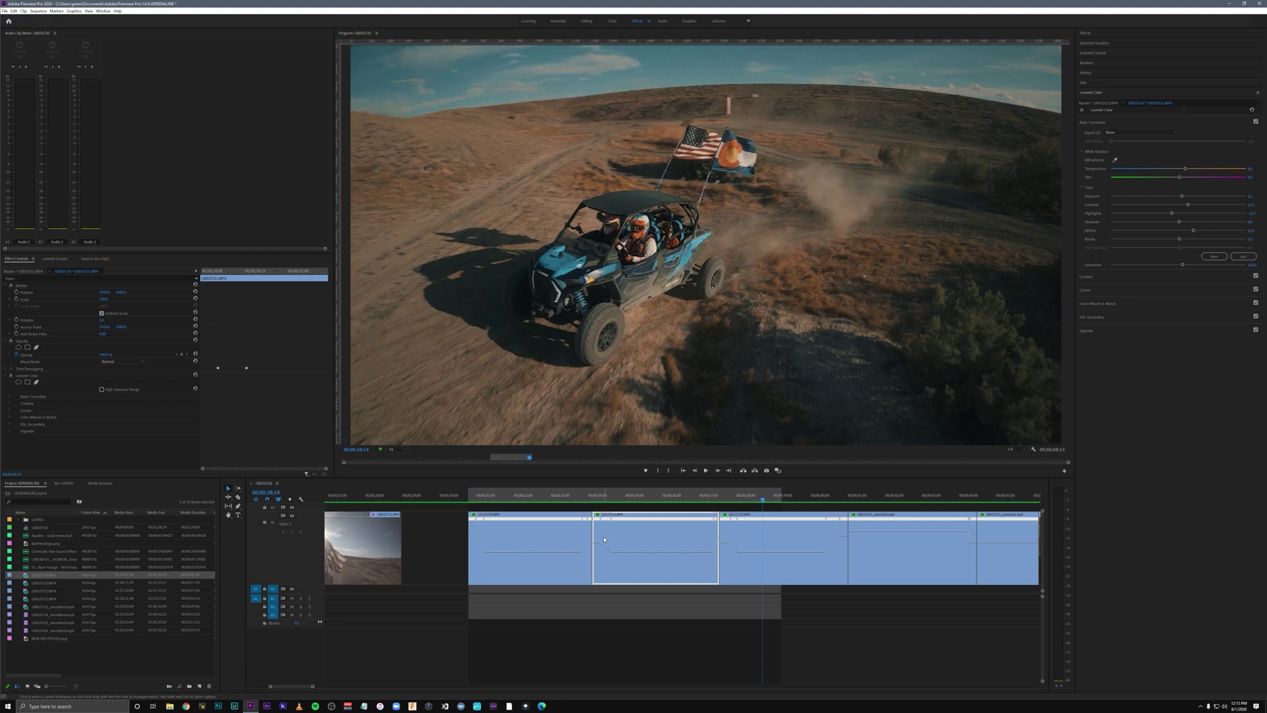
scroll(421, 503, "down", 3)
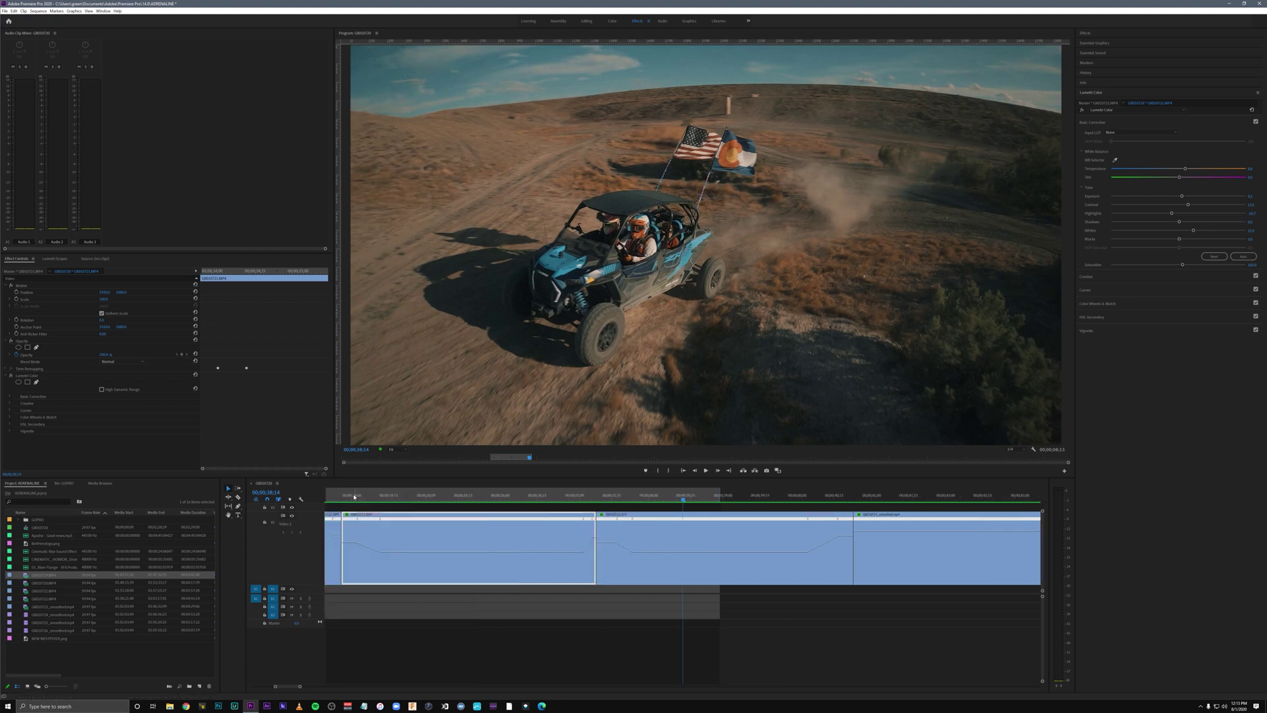
left_click(426, 493)
key("equal")
key("space")
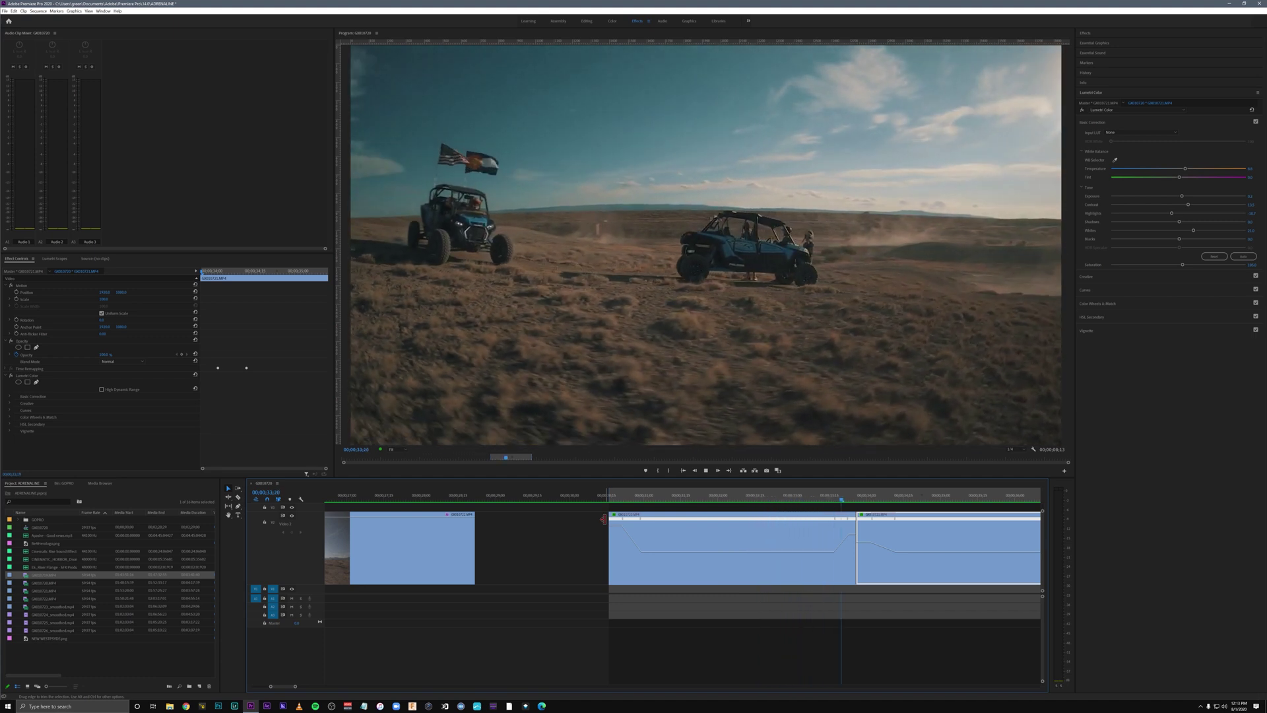
key("space")
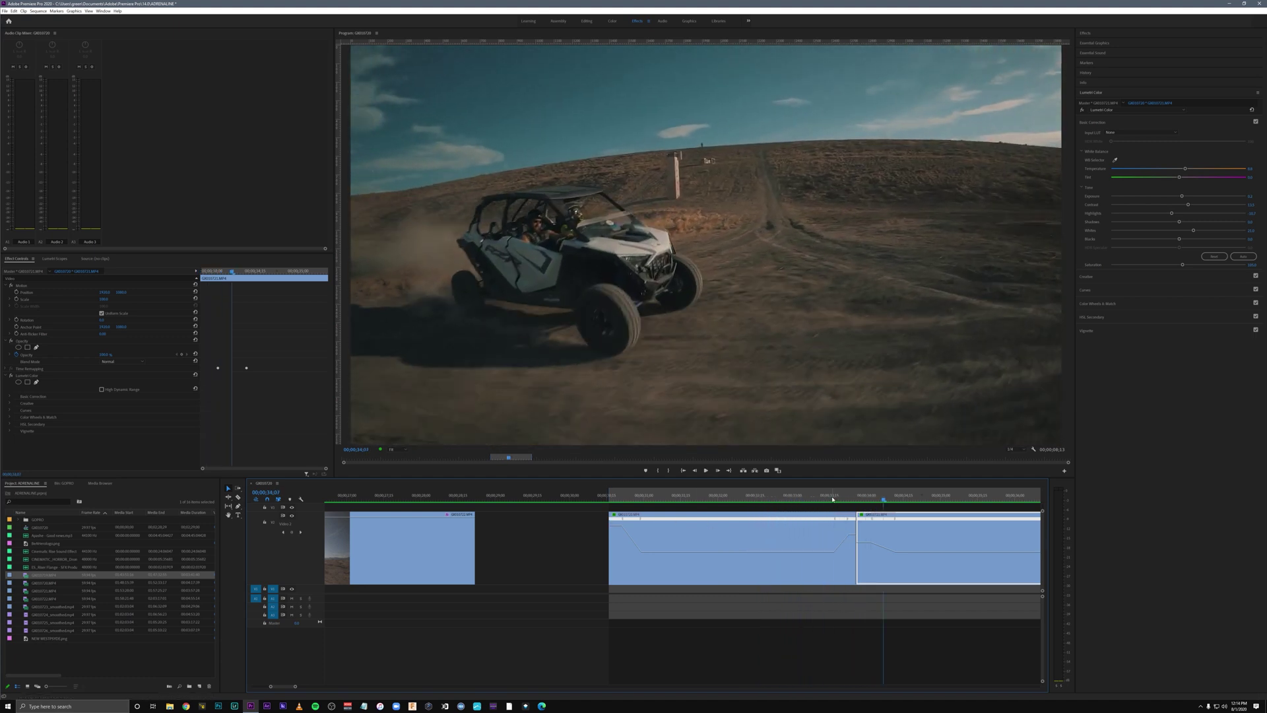
- Replay the two-vehicle clip's speed ramp from 33;28, then park the playhead at 33;06
key("j")
key("l")
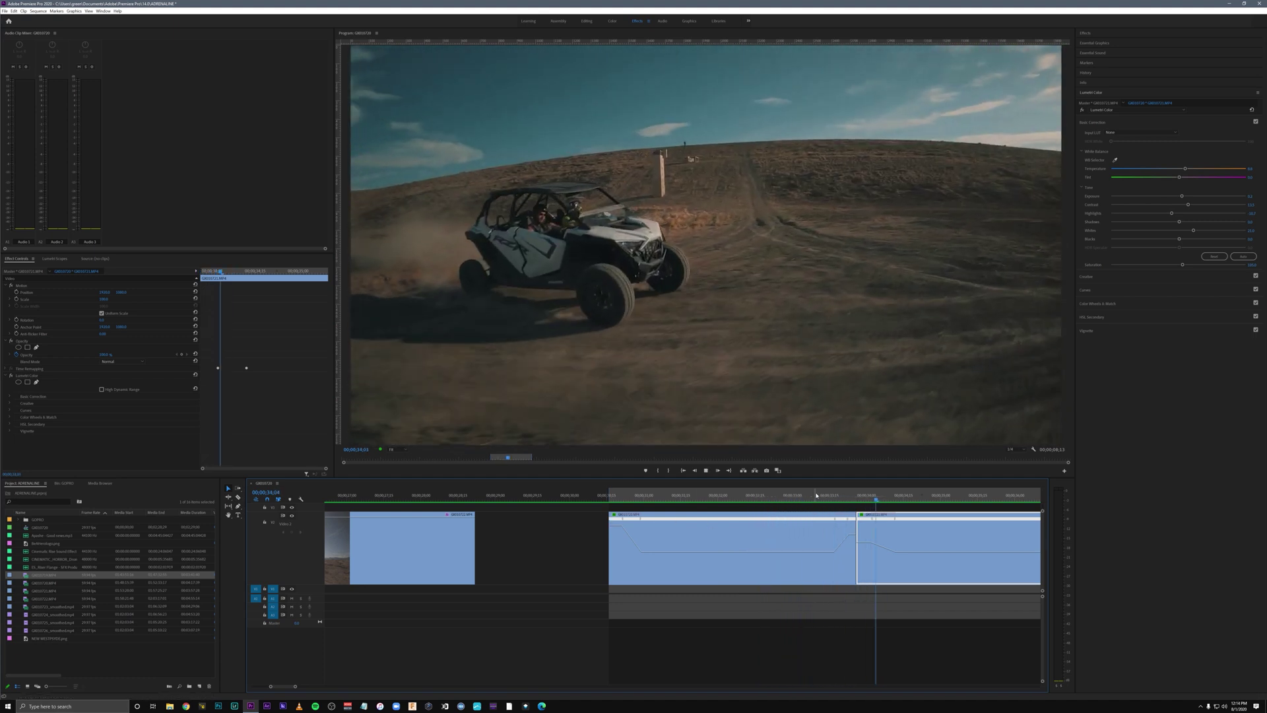
key("k")
left_click(861, 497)
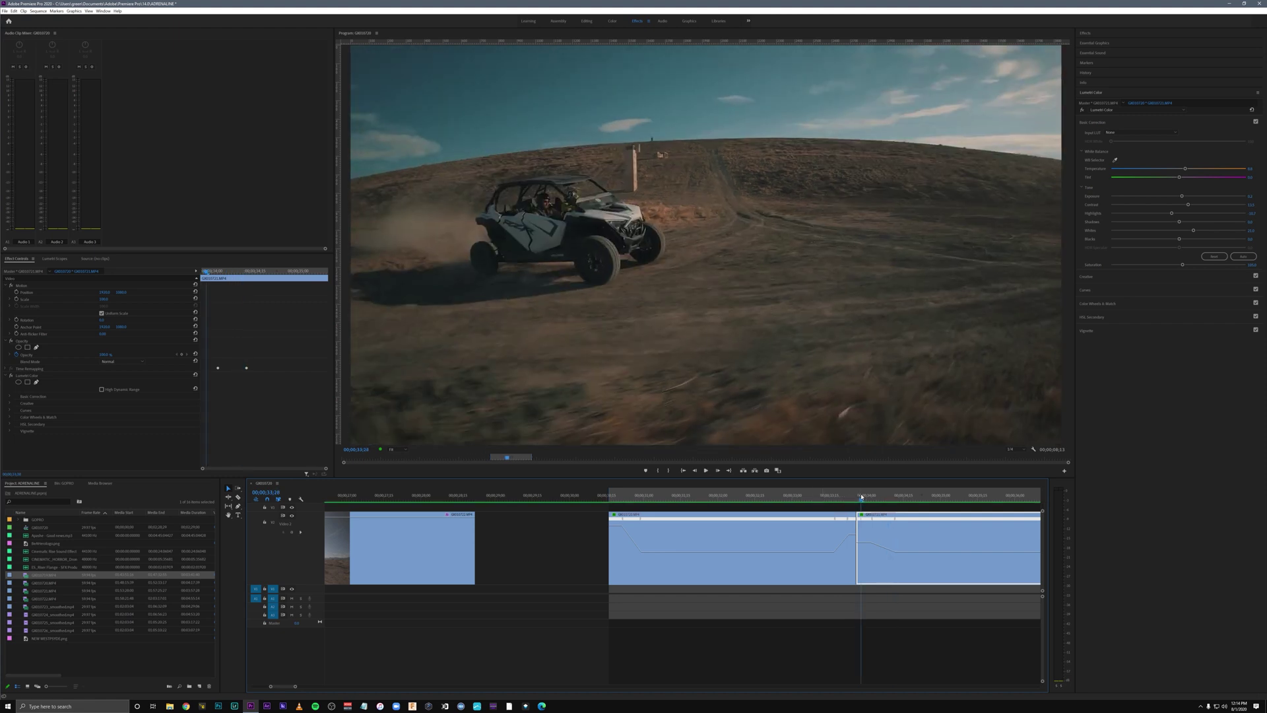
key("l")
key("k")
left_click(807, 495)
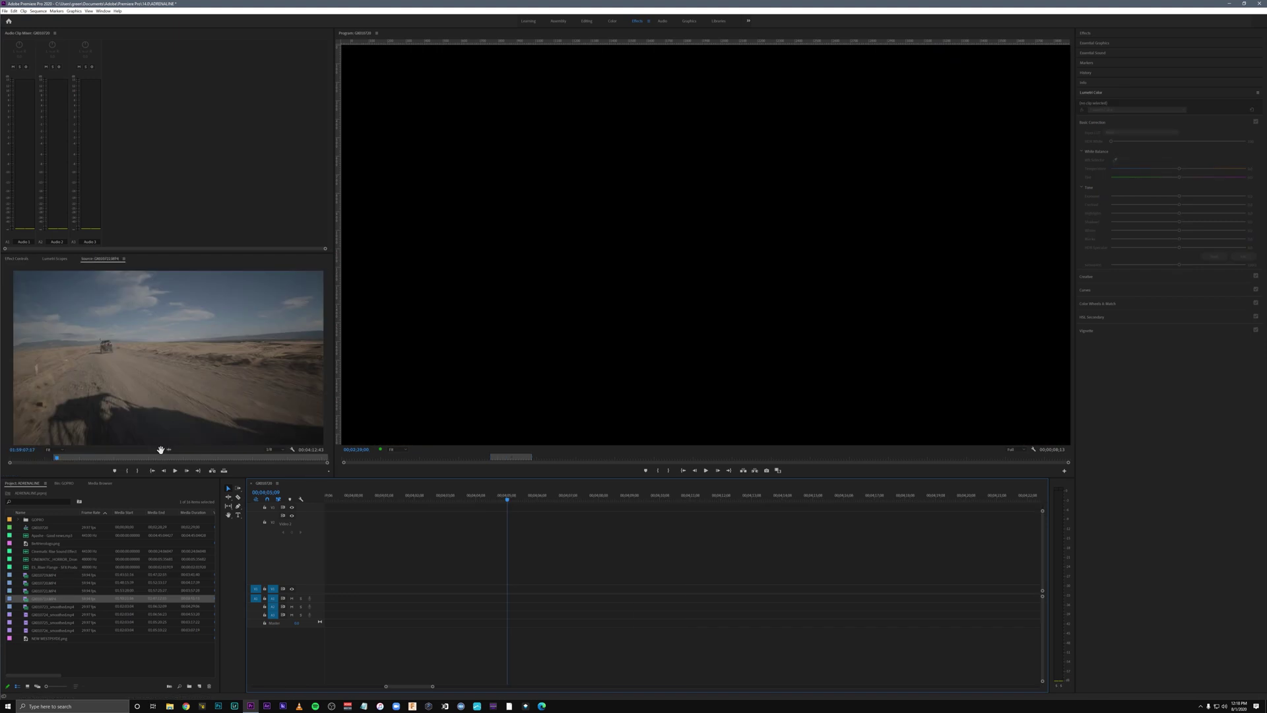
- Add raw clip GX010722.MP4 to the empty sequence and play it to 13;05
left_click_drag(168, 356, 498, 558)
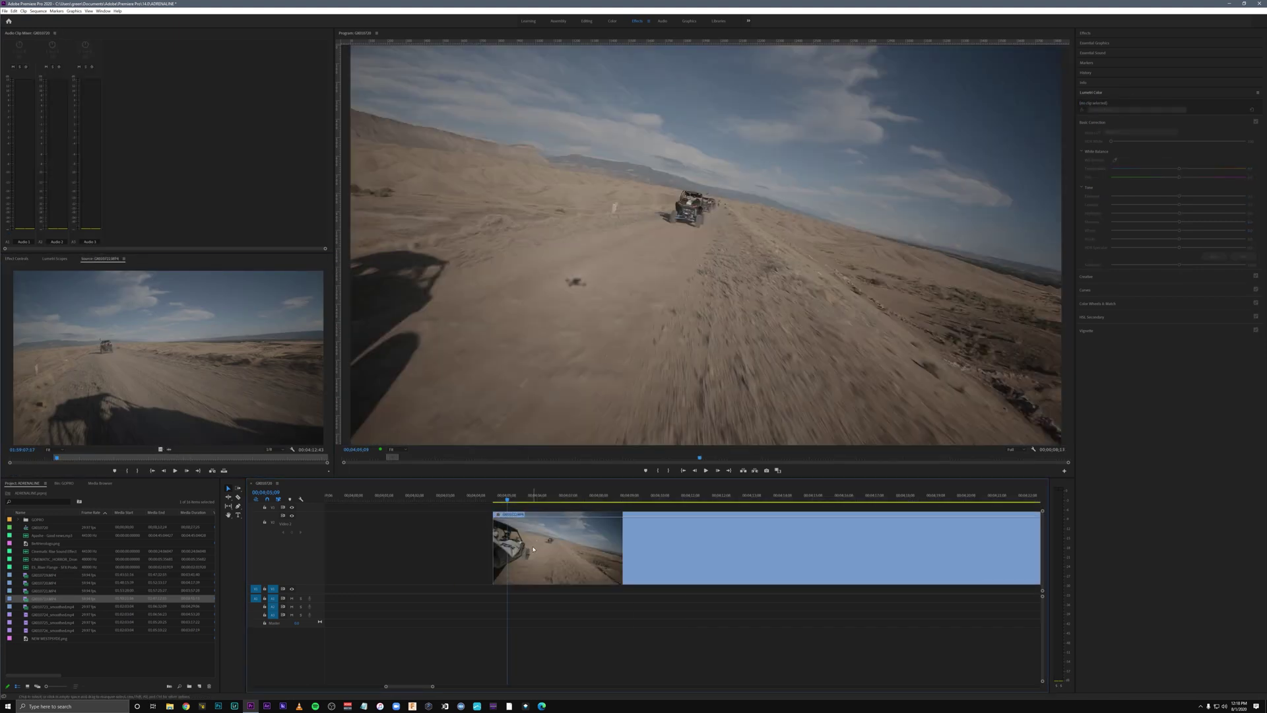
key("space")
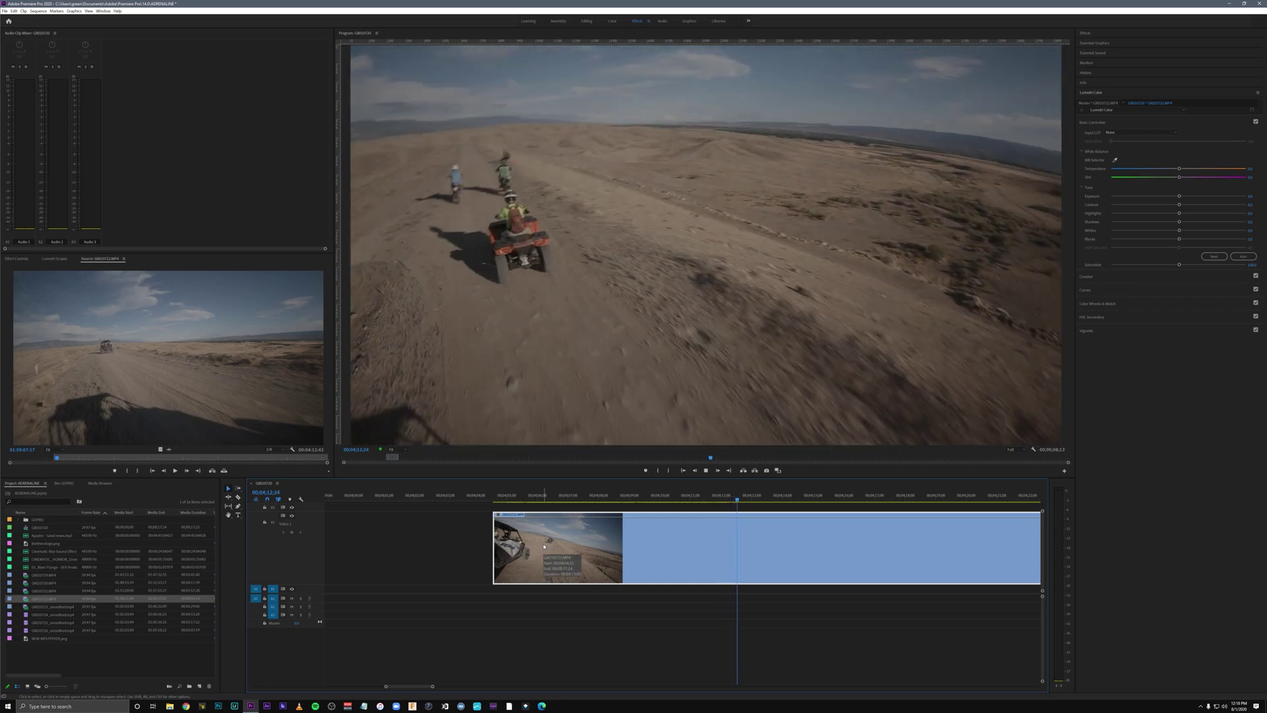
key("space")
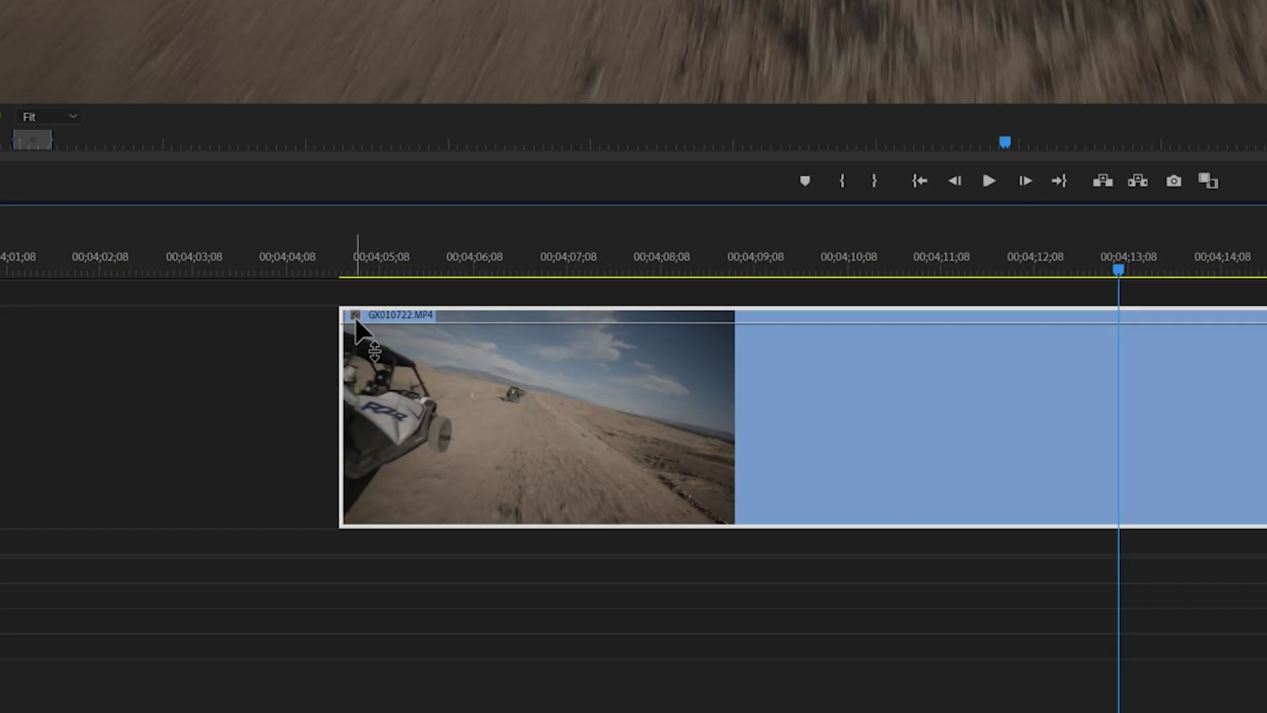
- Show the clip's Time Remapping > Speed line on the timeline
left_click(498, 515)
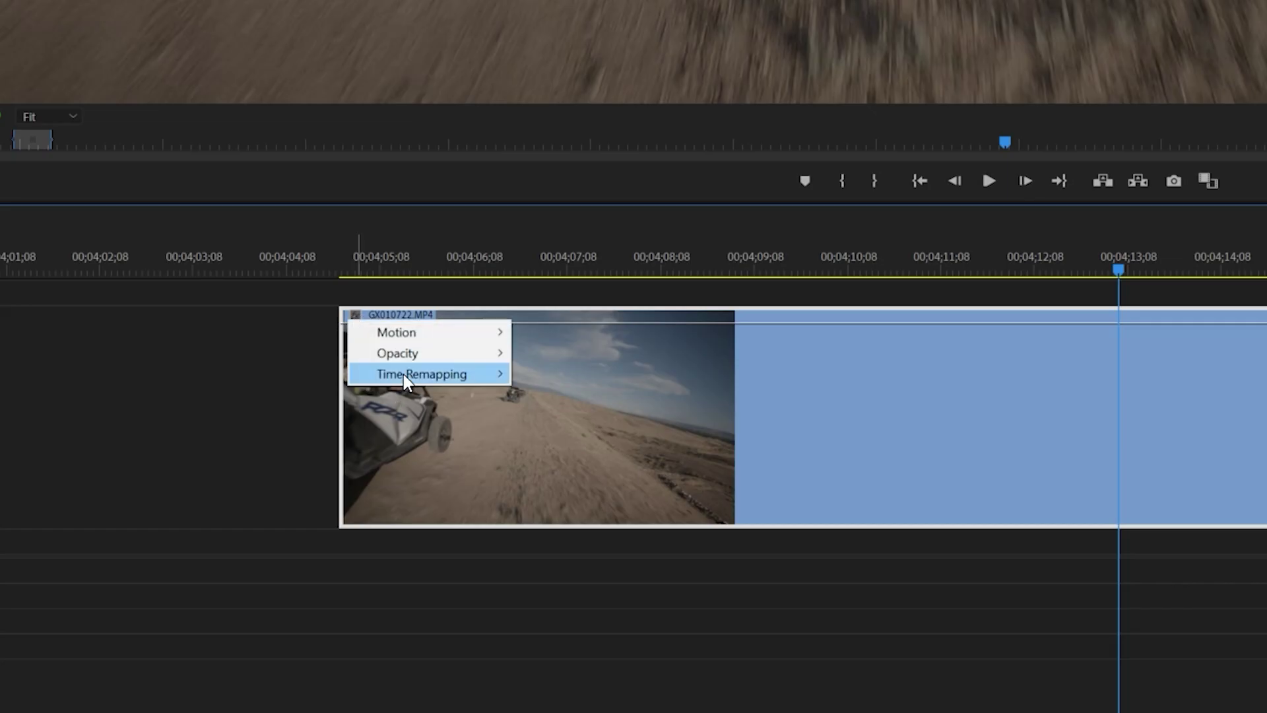
mouse_move(403, 374)
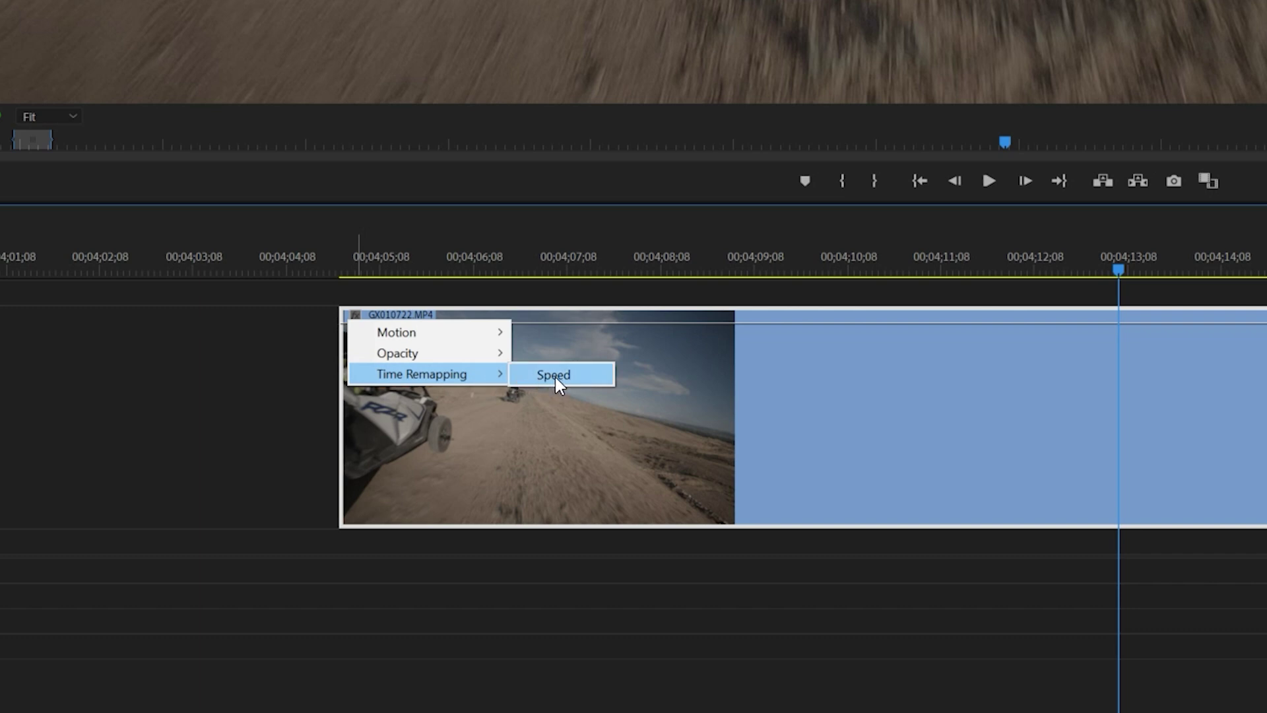
left_click(556, 377)
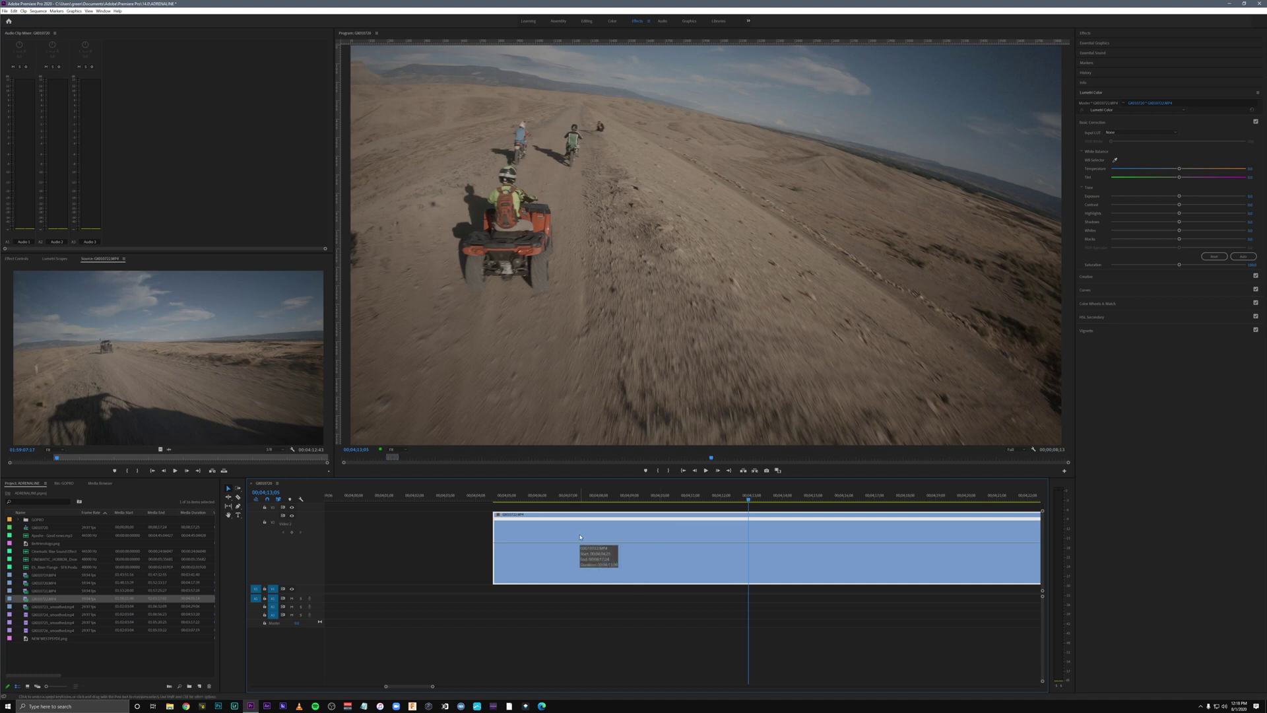
- With the Pen tool, add a speed keyframe near 00;04;06;27 and slow the footage after it to about 51%
key("p")
left_click(503, 496)
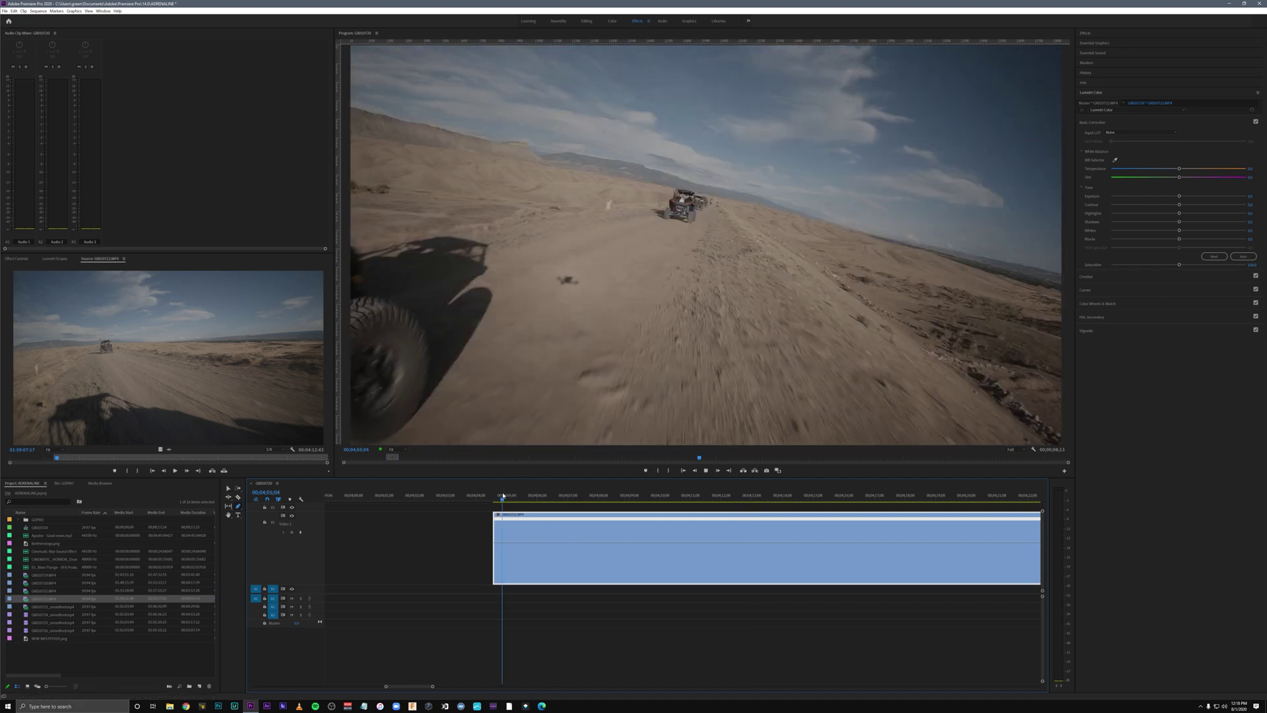
key("space")
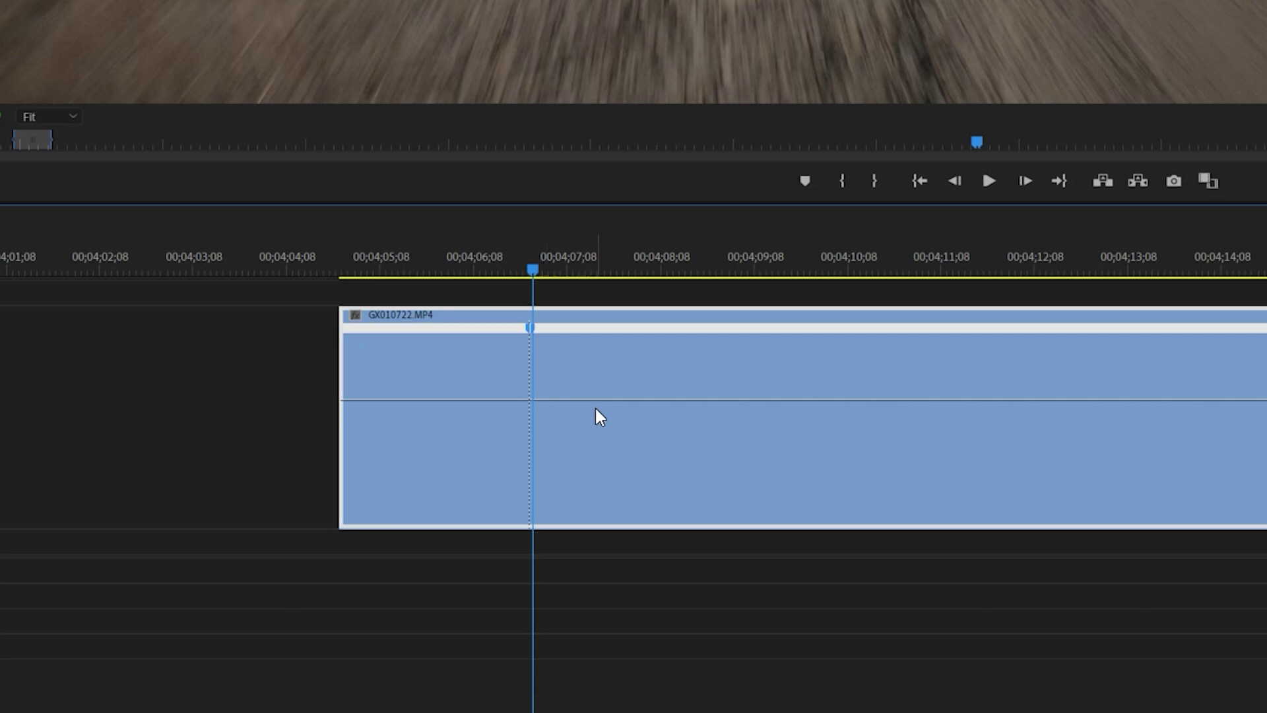
left_click_drag(598, 399, 599, 429)
- Zoom in on the speed keyframe and preview the abrupt speed drop
key("=")
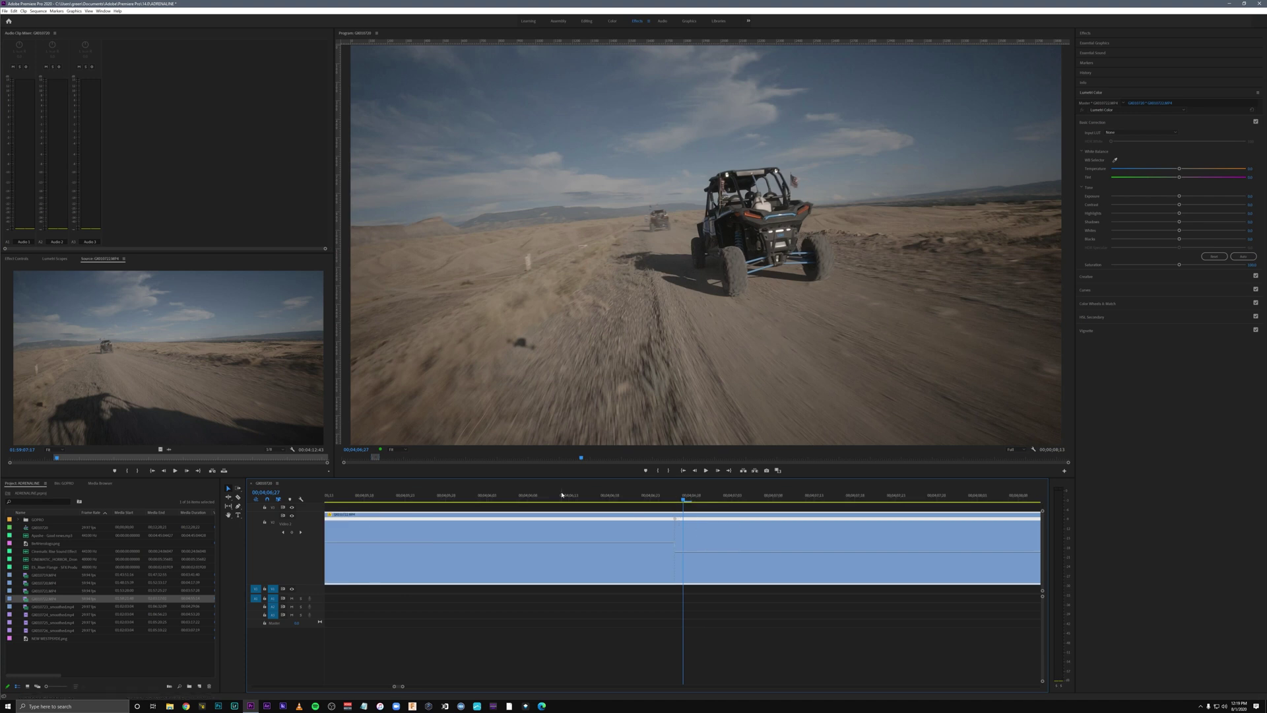
left_click(587, 495)
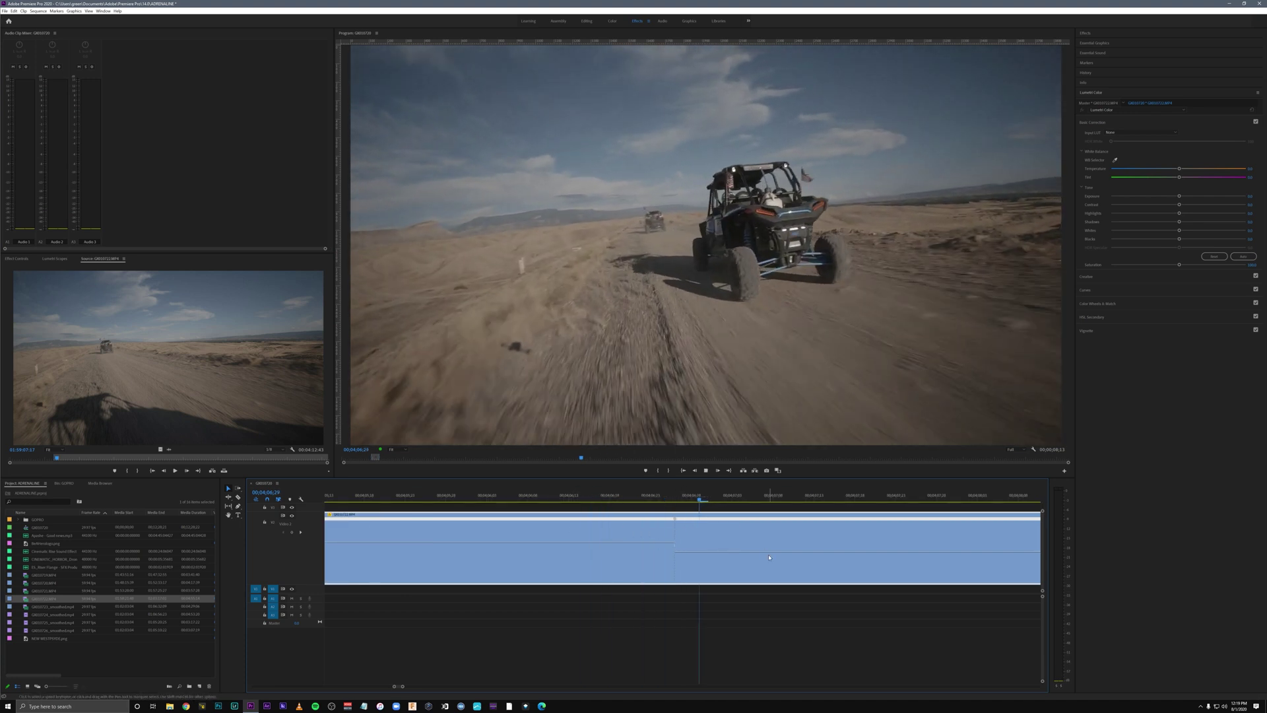
key("space")
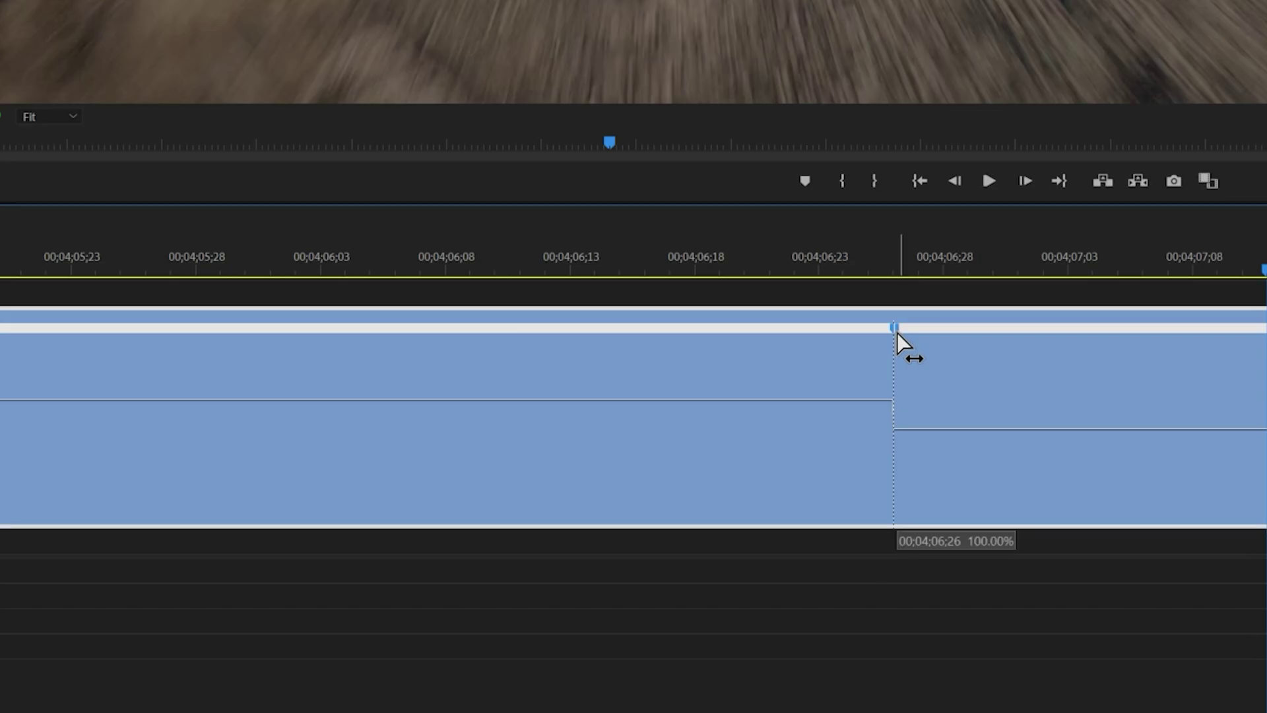
- Spread the first speed keyframe into a gradual ramp and preview it to 08;08
left_click_drag(942, 344, 1069, 323)
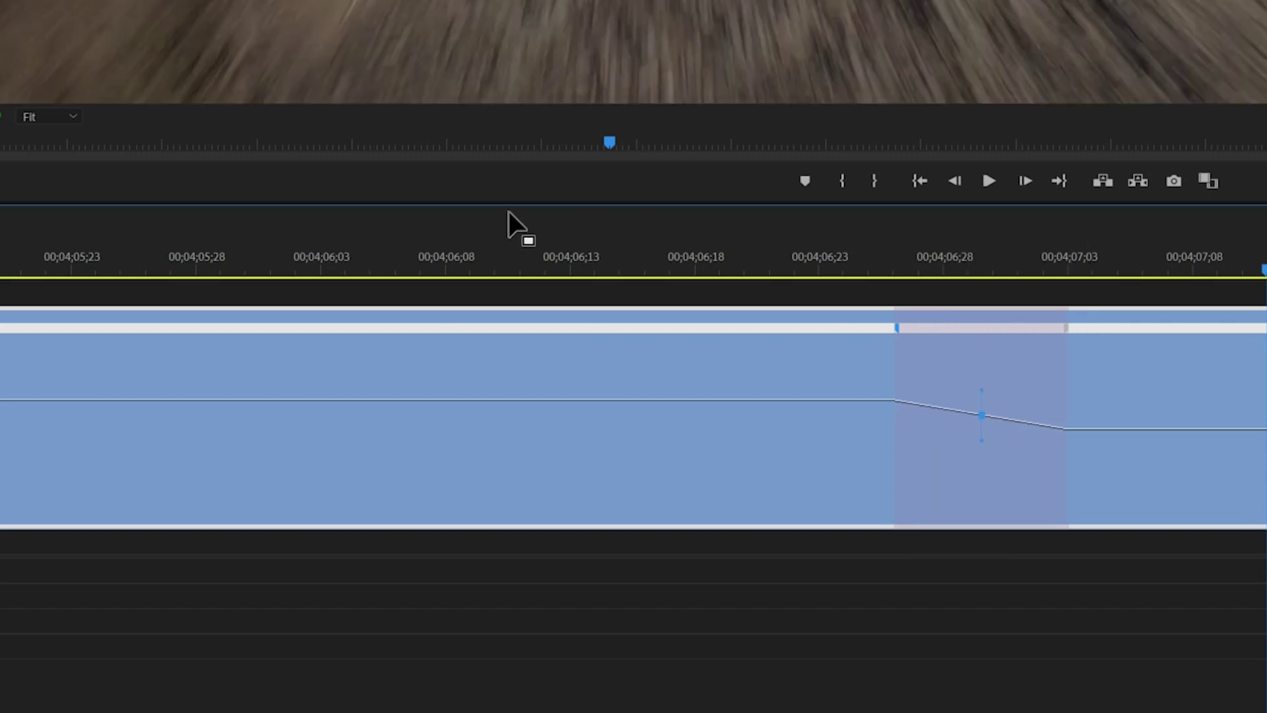
left_click(522, 254)
key("space")
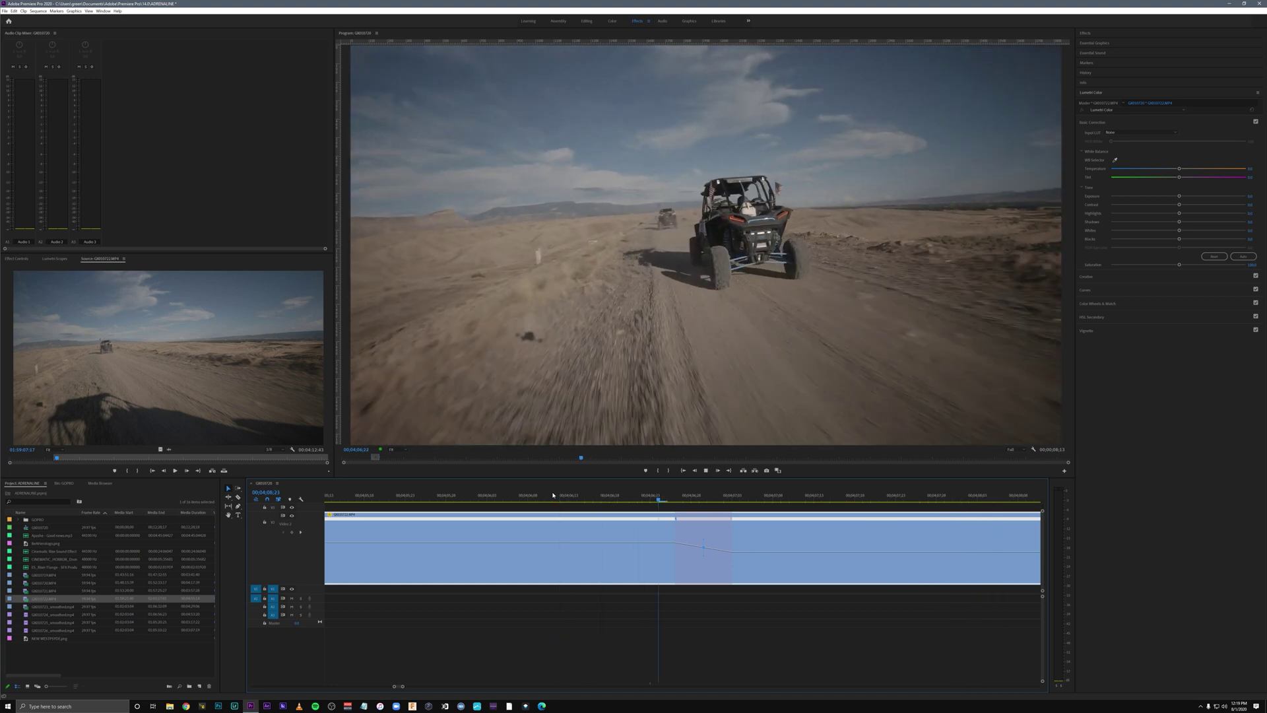
key("space")
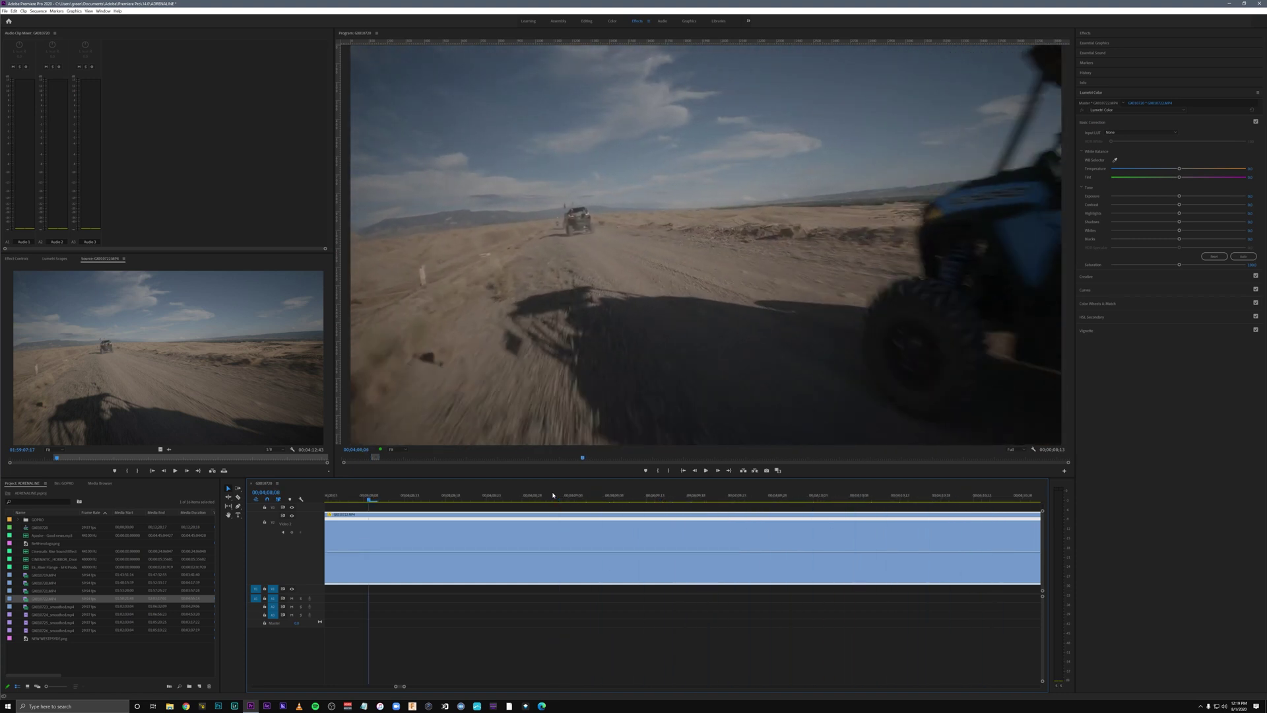
- Speed the clip back up to about 107% after the keyframe near 00;04;08;08 and stretch it into a ramp
key("minus")
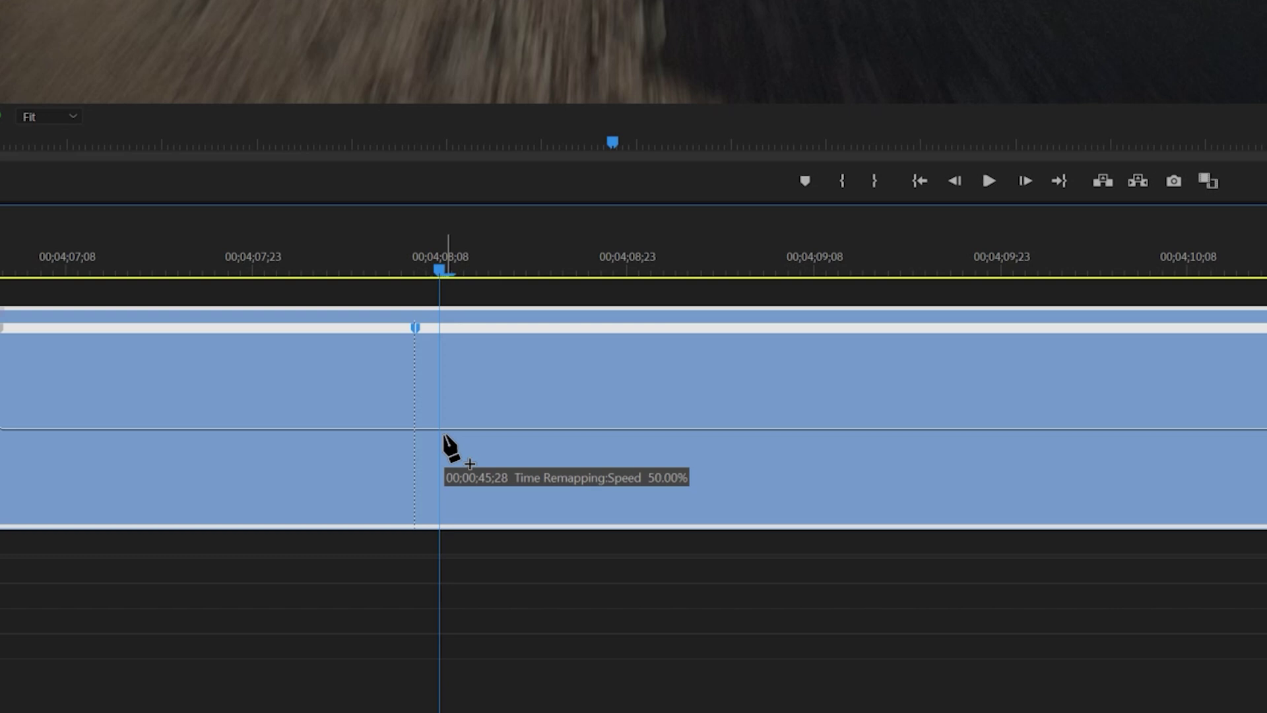
left_click_drag(468, 427, 469, 399)
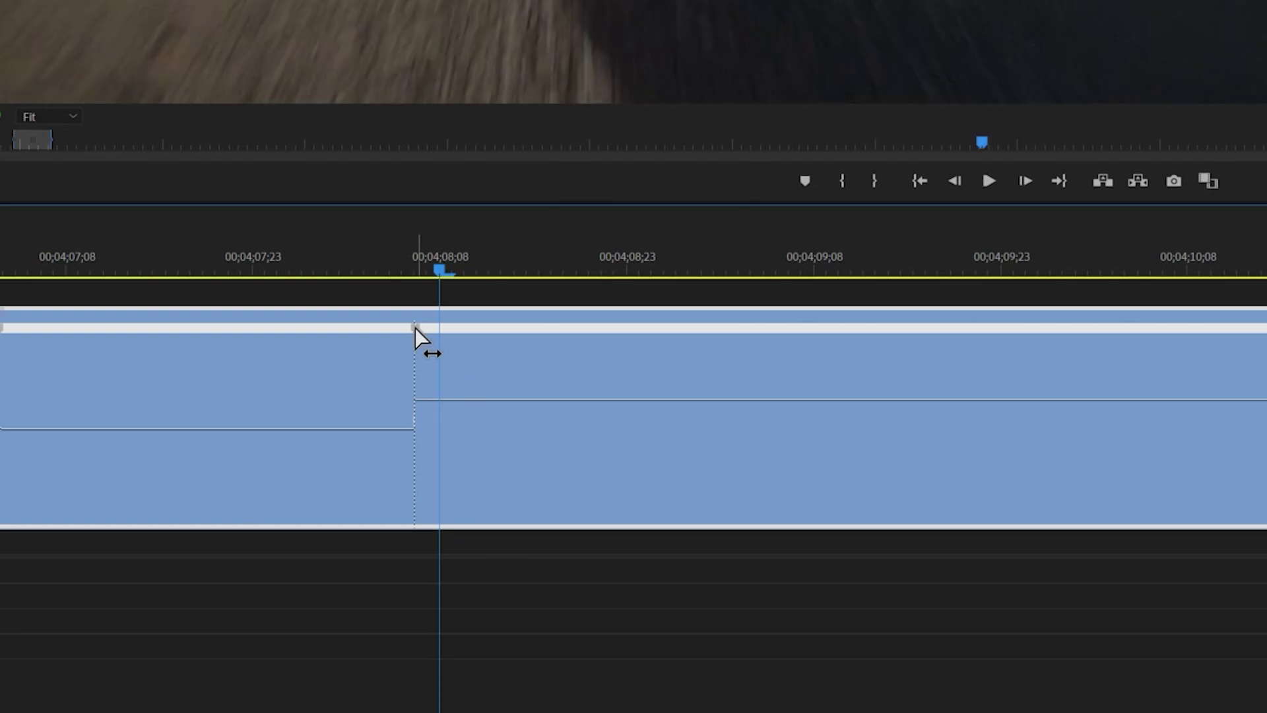
left_click_drag(414, 328, 447, 331)
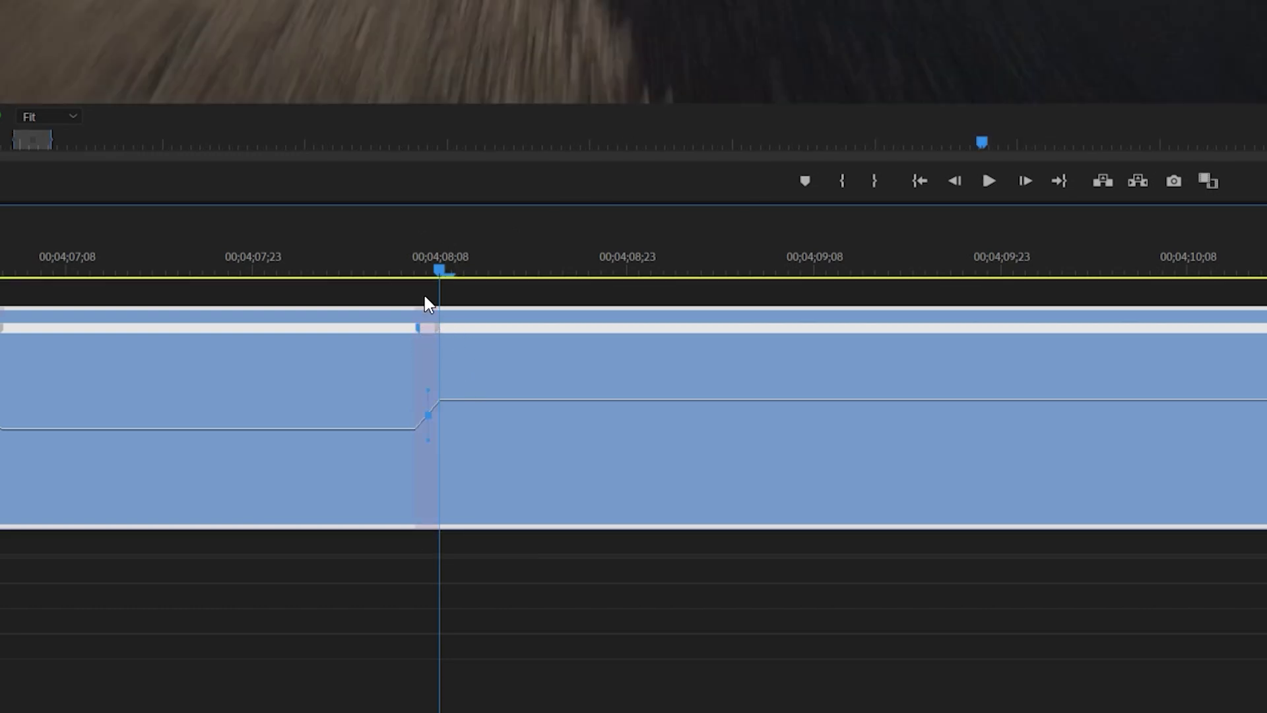
left_click(379, 256)
key("space")
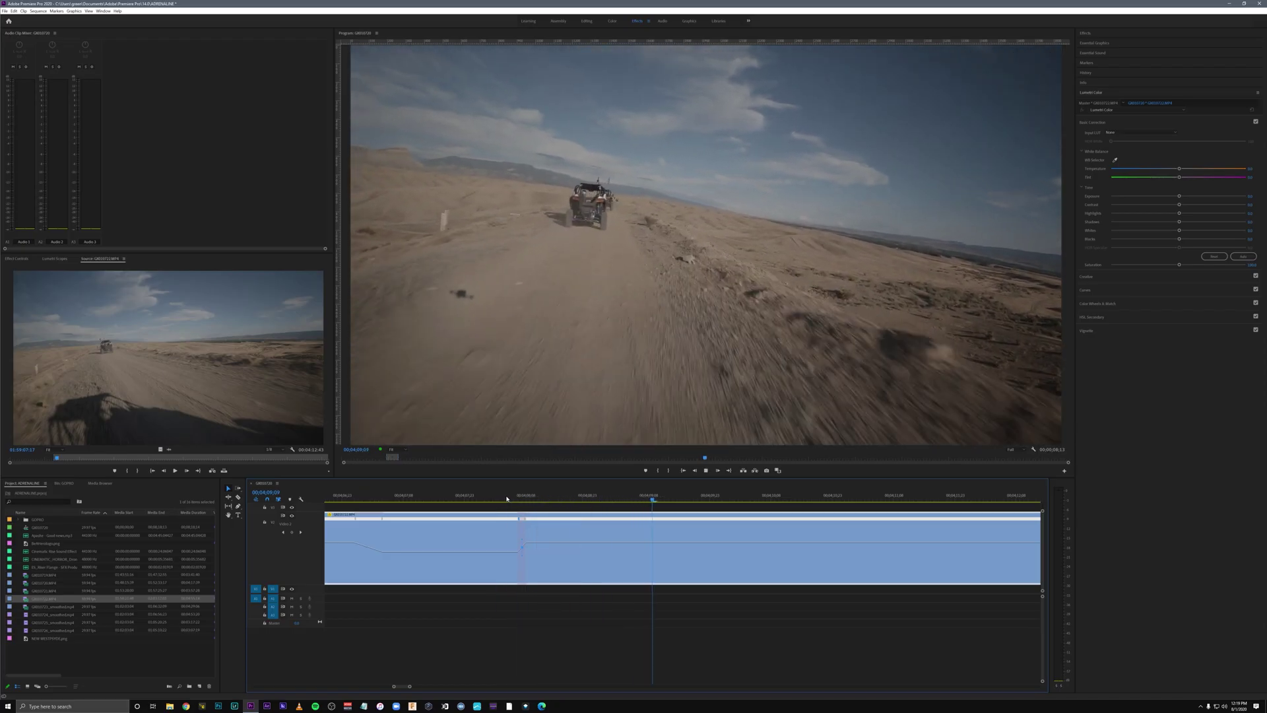
- Slow the section after the next keyframe to 41% and preview it
key("space")
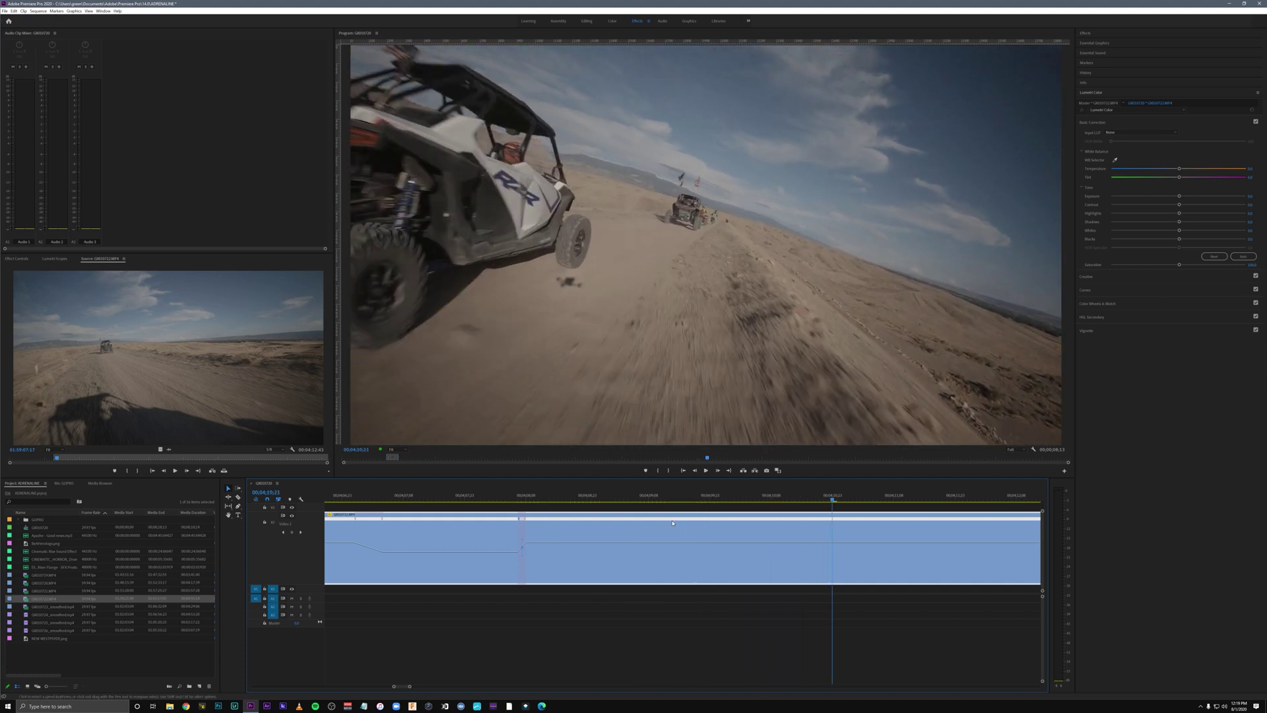
key("Left")
key("Left")
key("Left")
key("Left")
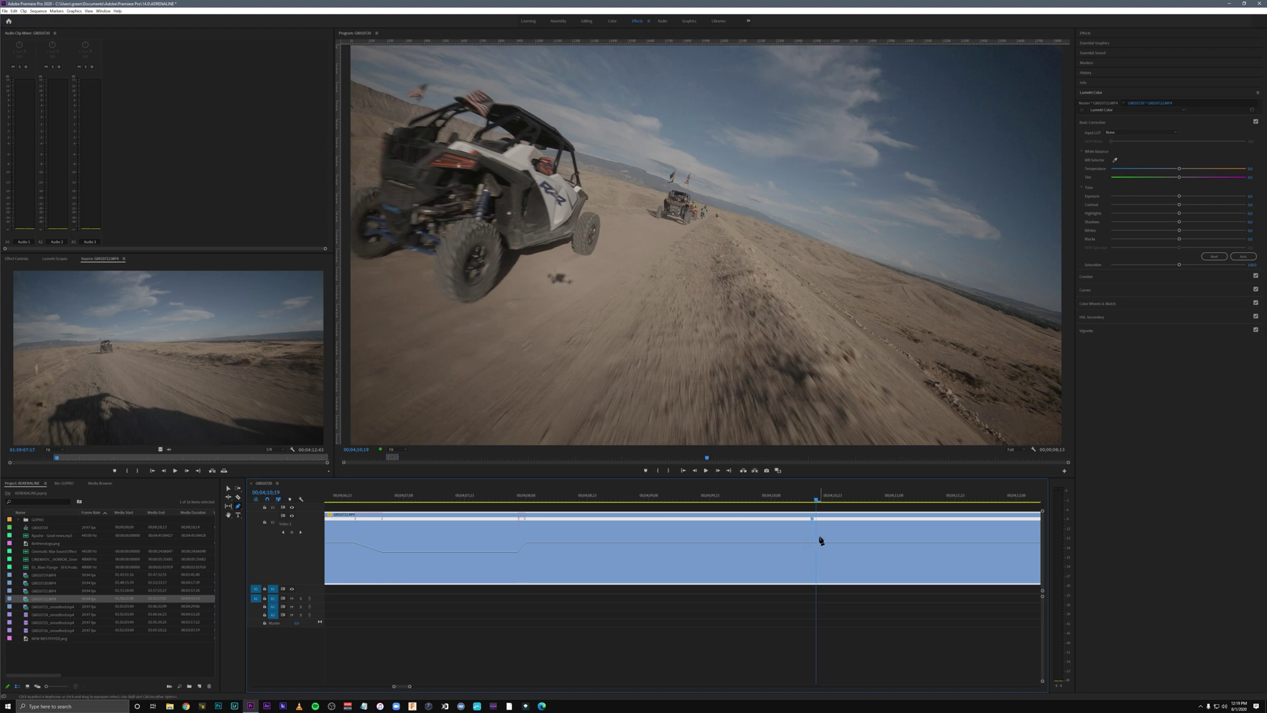
left_click_drag(820, 542, 825, 526)
key("space")
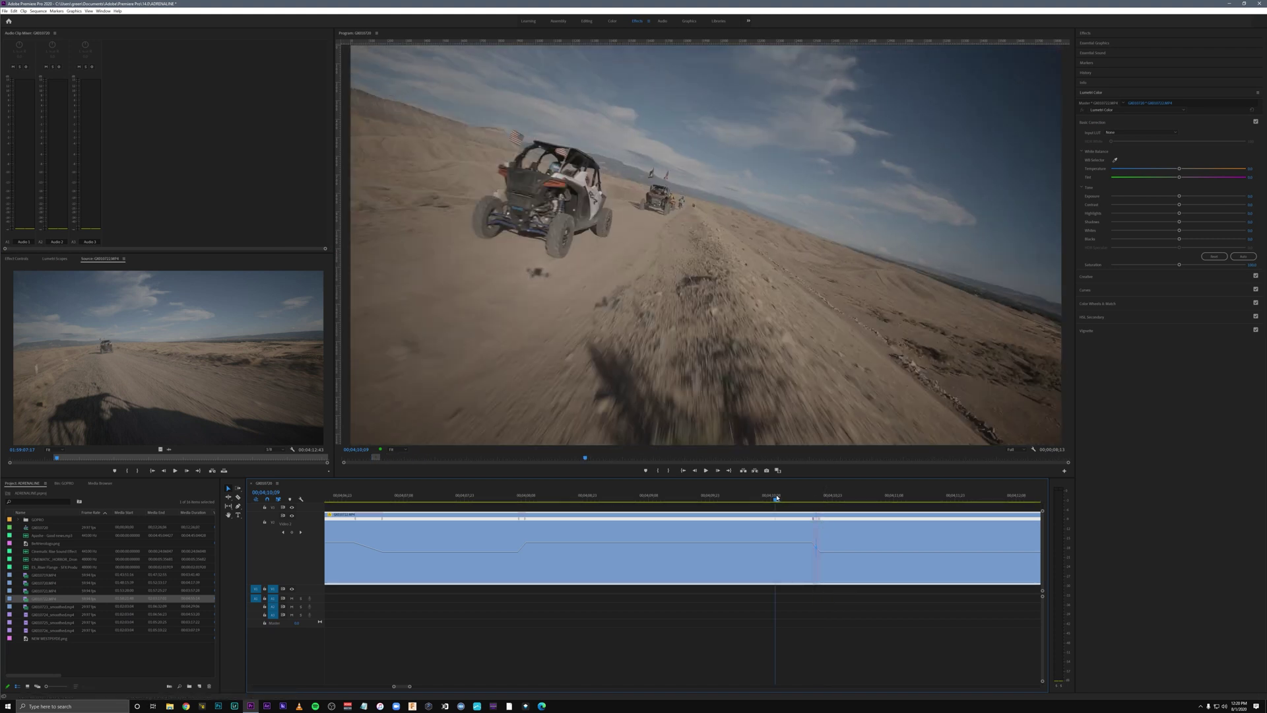
key("space")
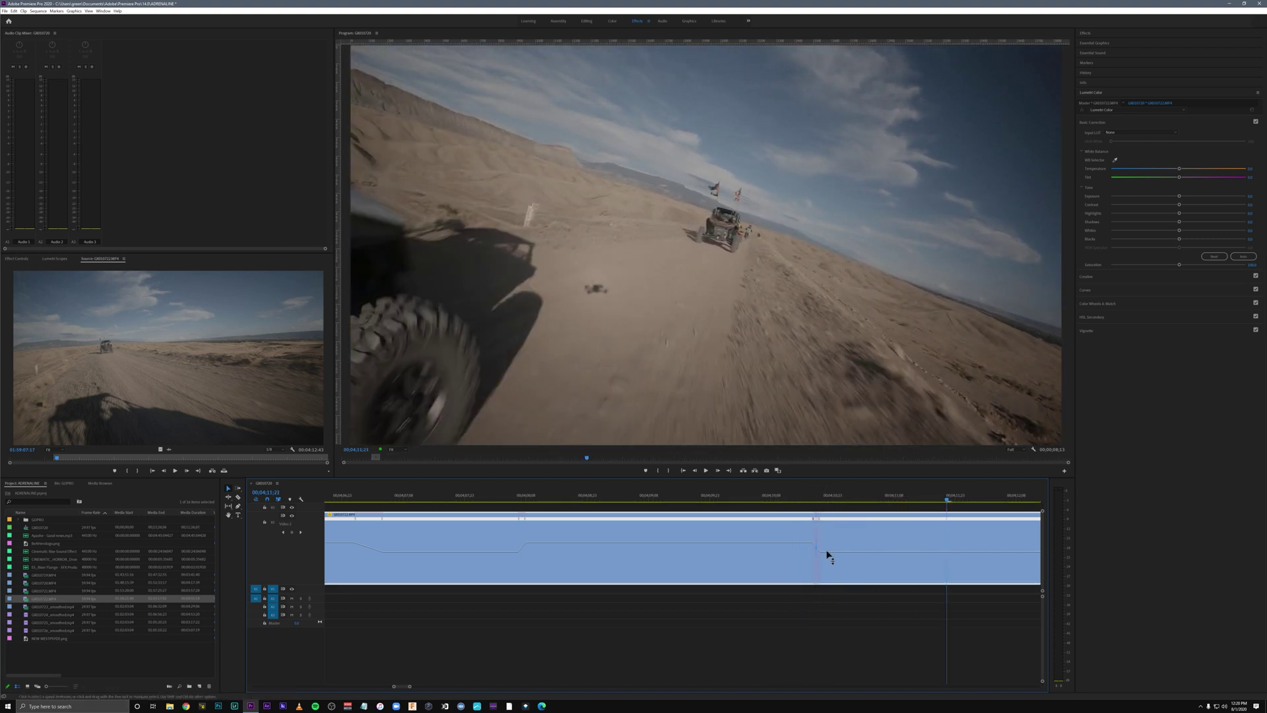
- Add a keyframe where speed should return, raise the speed after it, and split it into a ramp
left_click(929, 553, "ctrl")
left_click_drag(944, 549, 946, 522)
left_click(894, 496)
key("space")
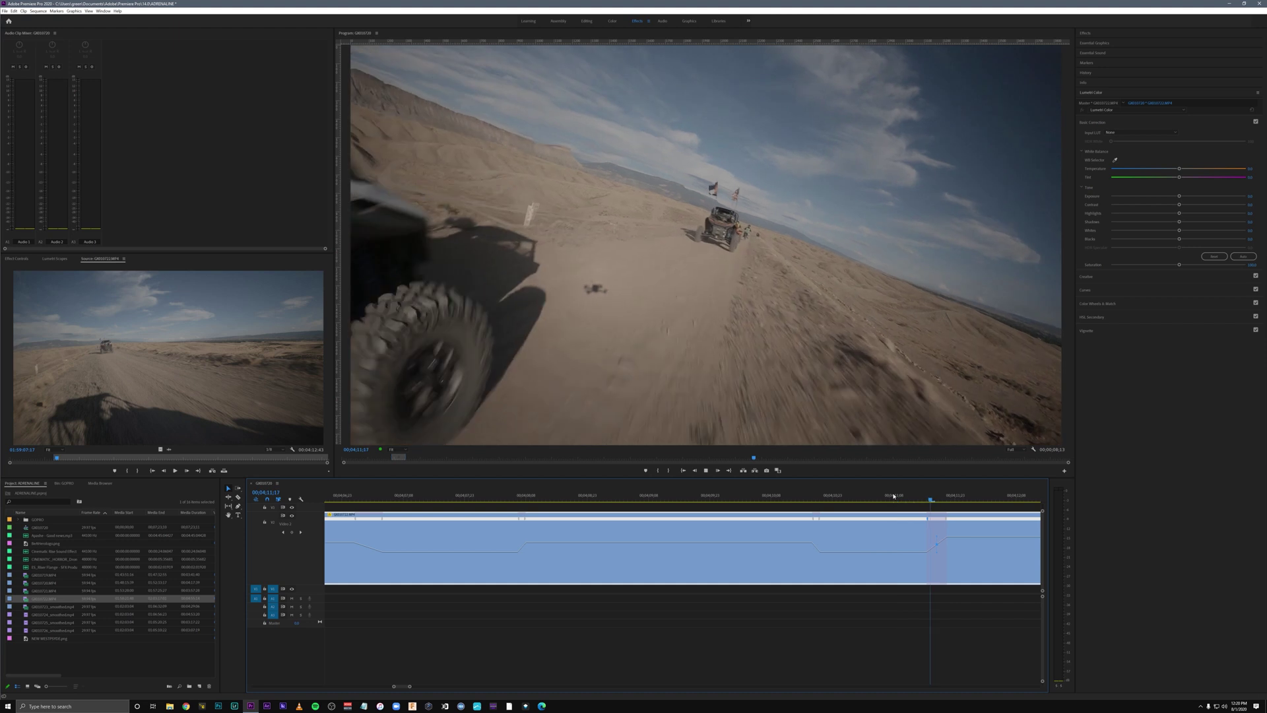
key("space")
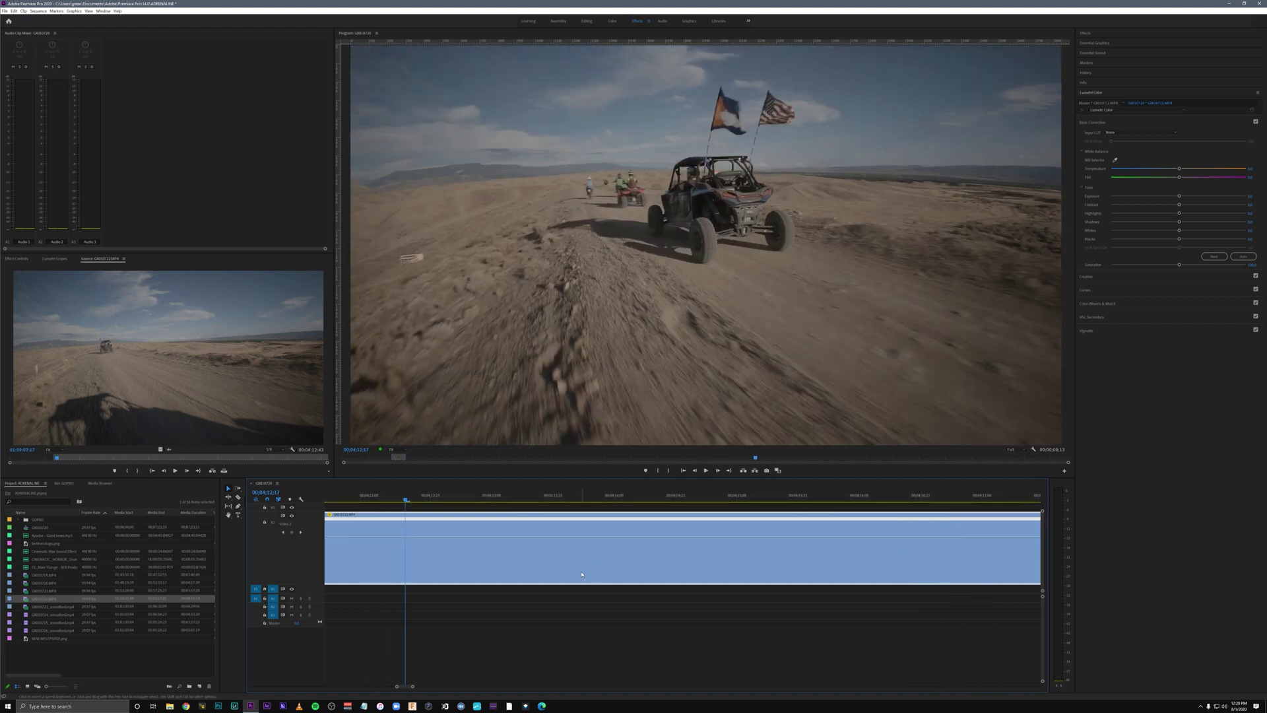
- Add a second 53% slow section ending with a speed-up keyframe at 00;04;14;01, then preview
left_click(400, 537)
key("v")
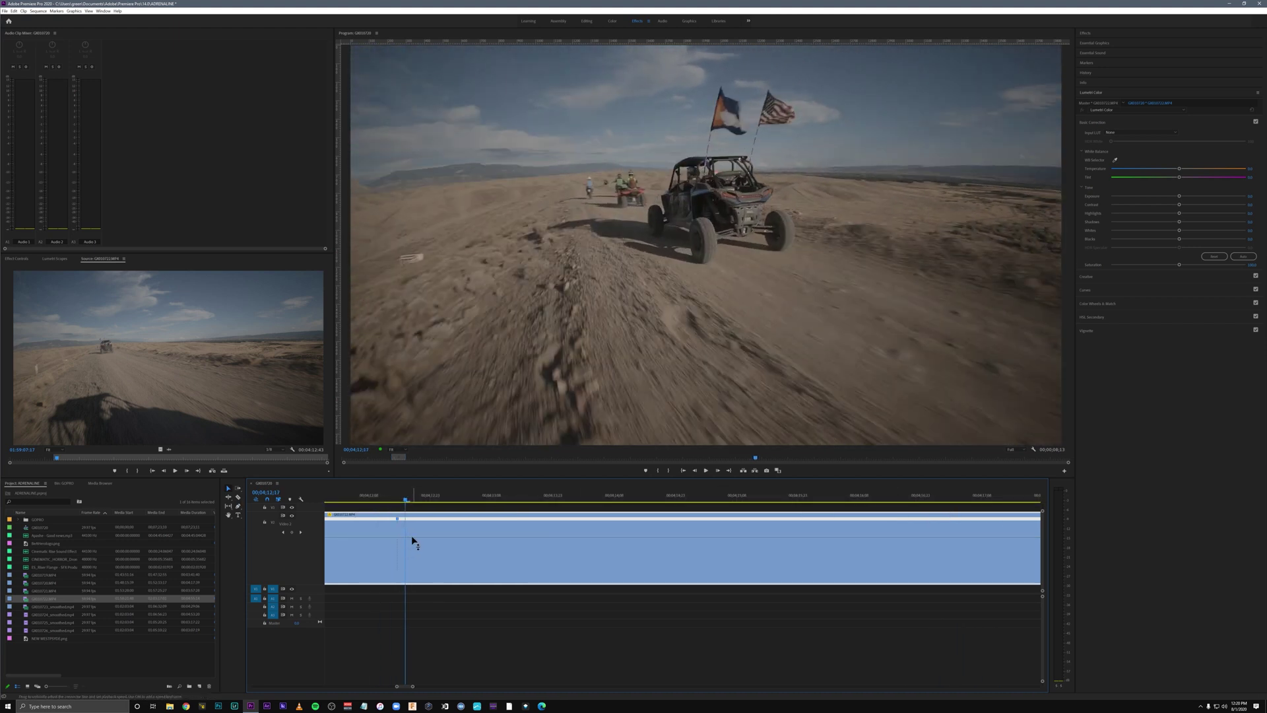
left_click_drag(413, 537, 414, 552)
left_click(586, 552, "ctrl")
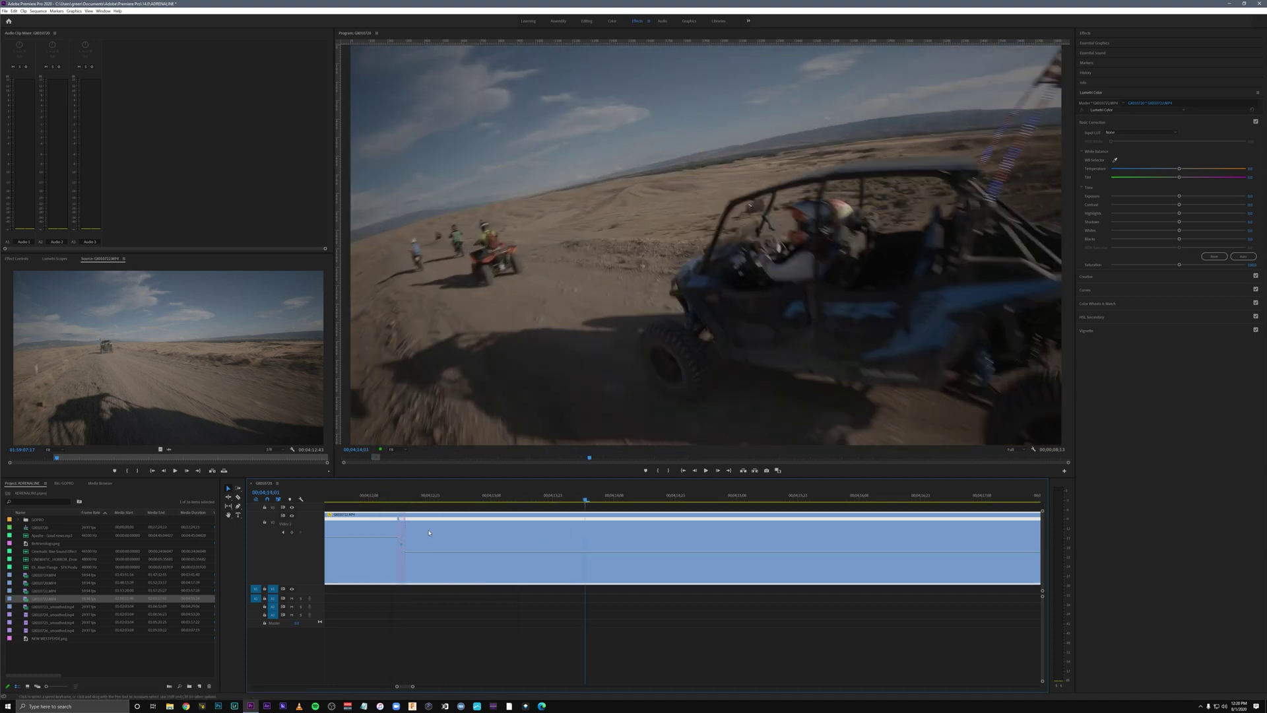
left_click_drag(600, 552, 599, 543)
key("space")
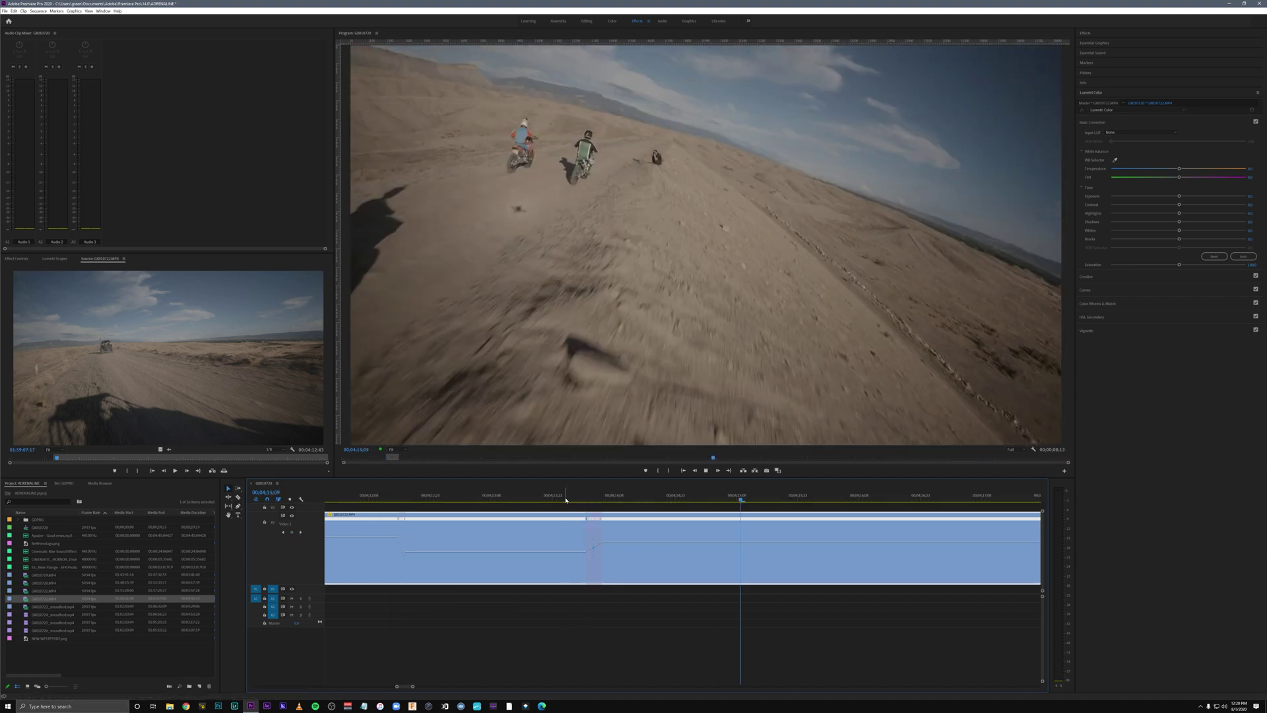
key("minus")
key("minus")
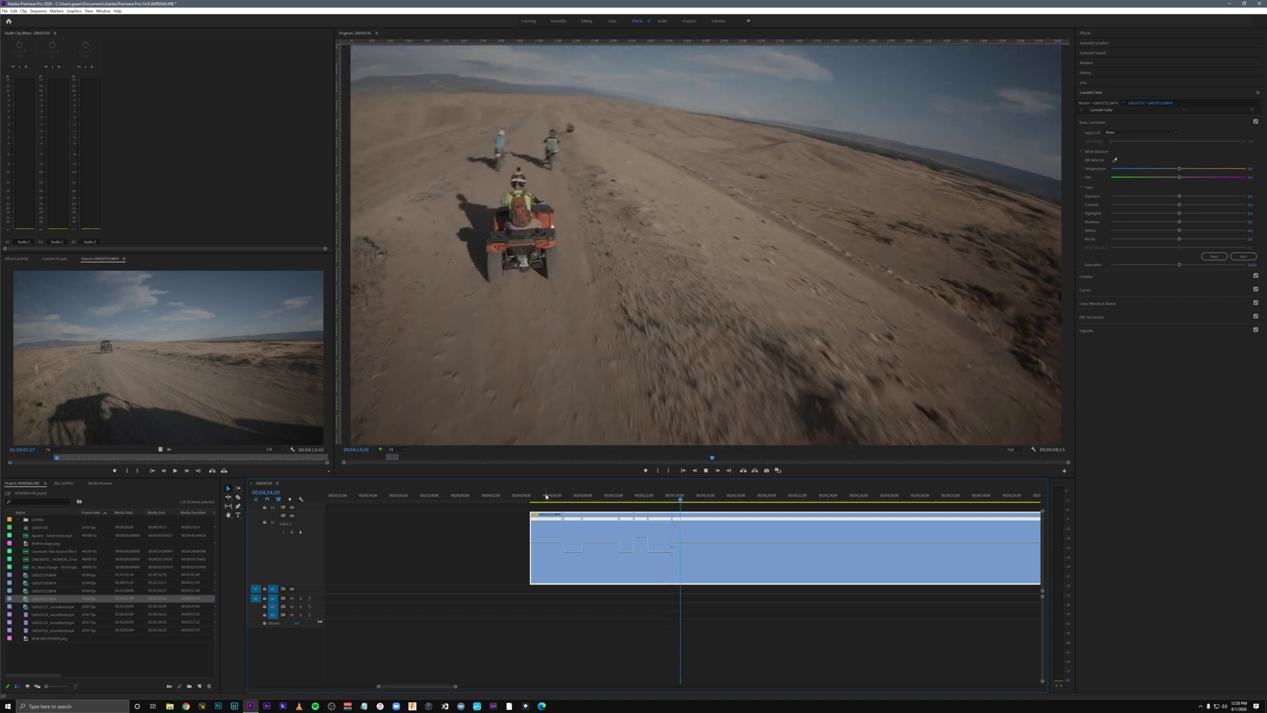
key("space")
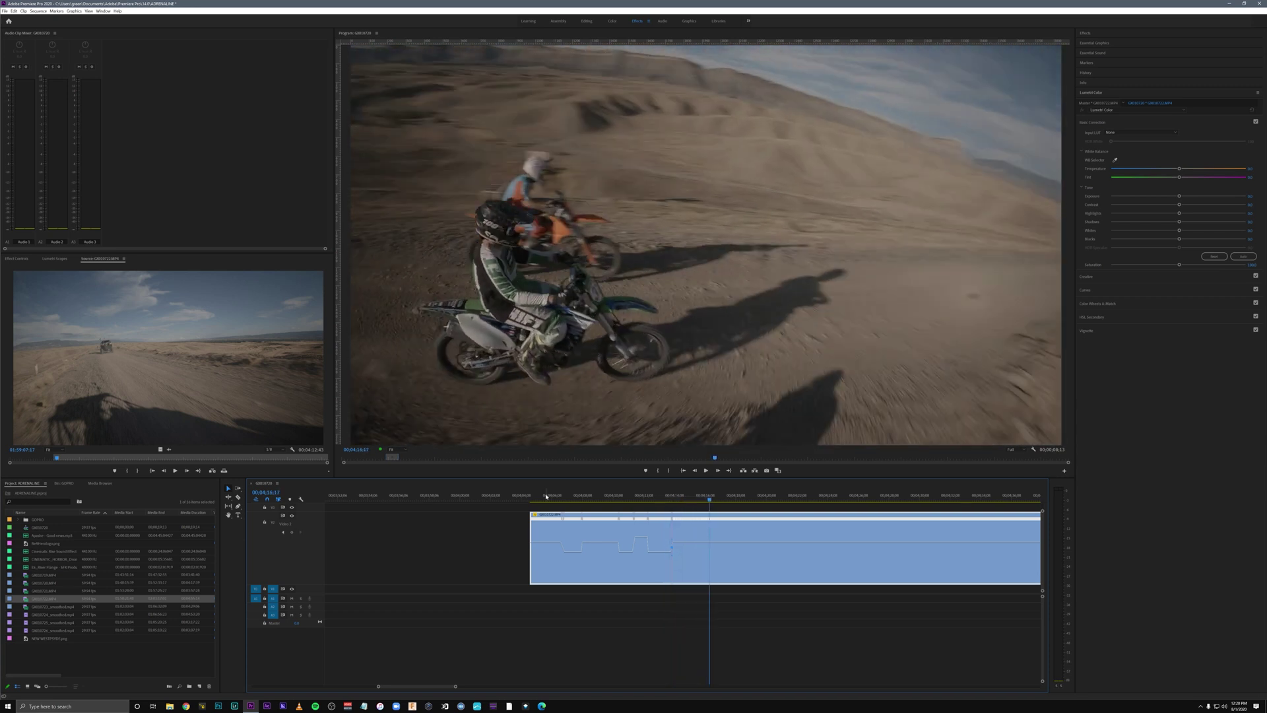
- Curve the speed ramp near 00;04;08;08 with its Bezier handle so it eases smoothly
left_click(582, 505)
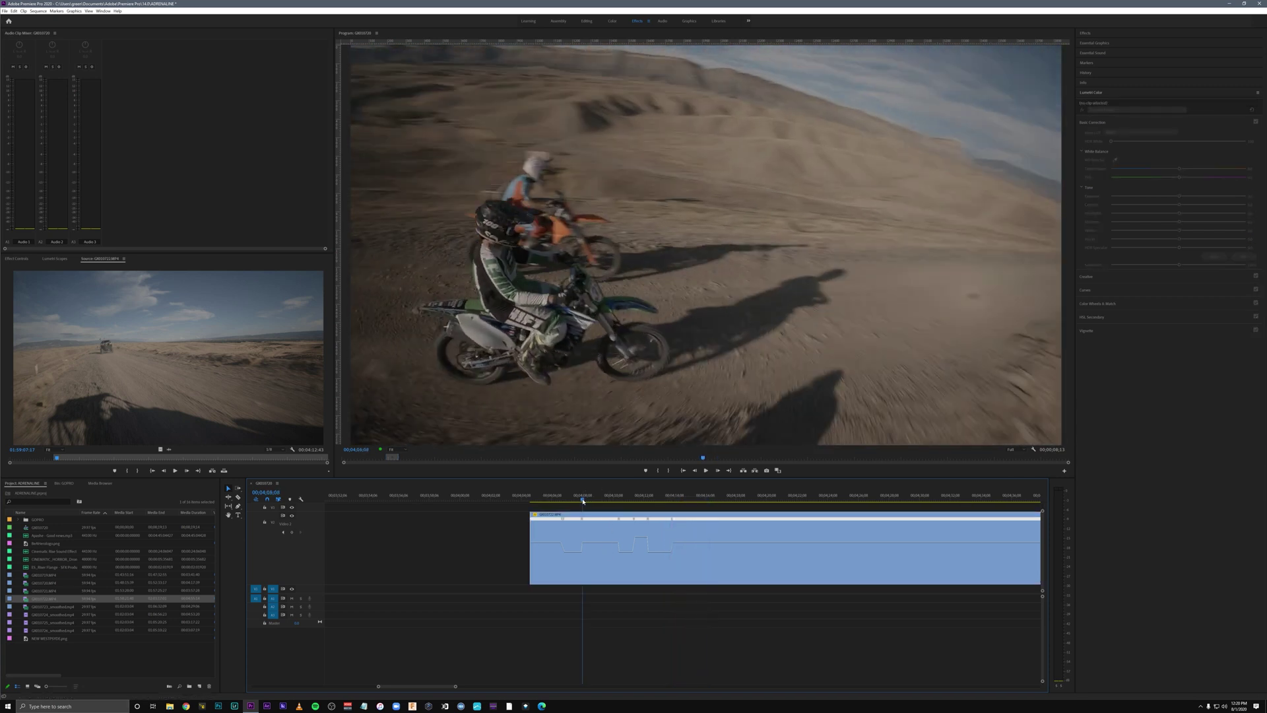
scroll(594, 500, "up", 5)
scroll(644, 505, "up", 1)
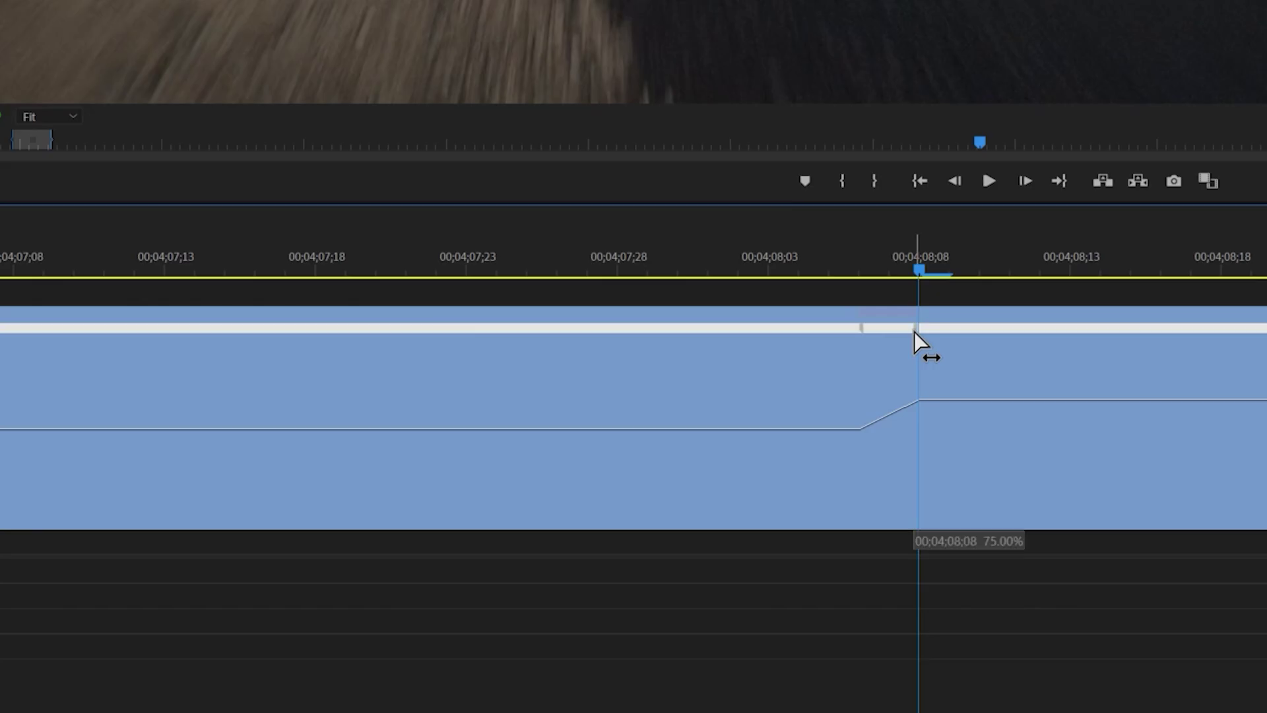
left_click(675, 521)
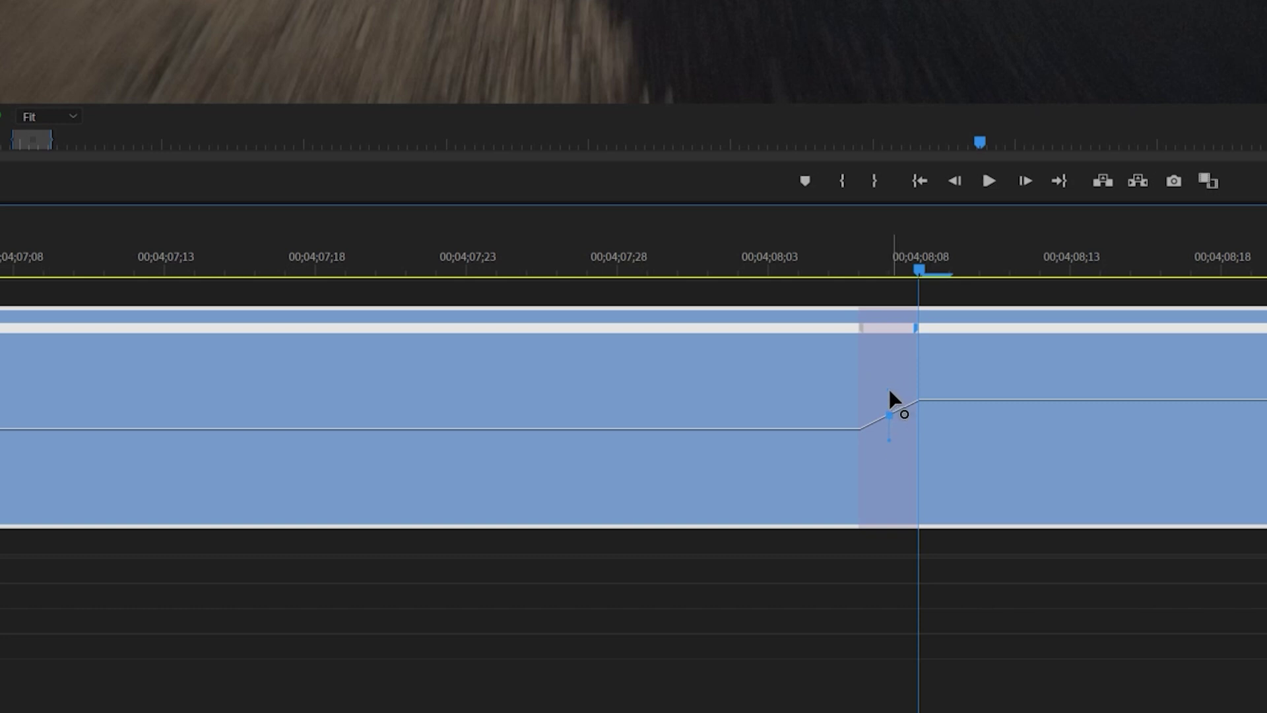
left_click_drag(890, 390, 945, 396)
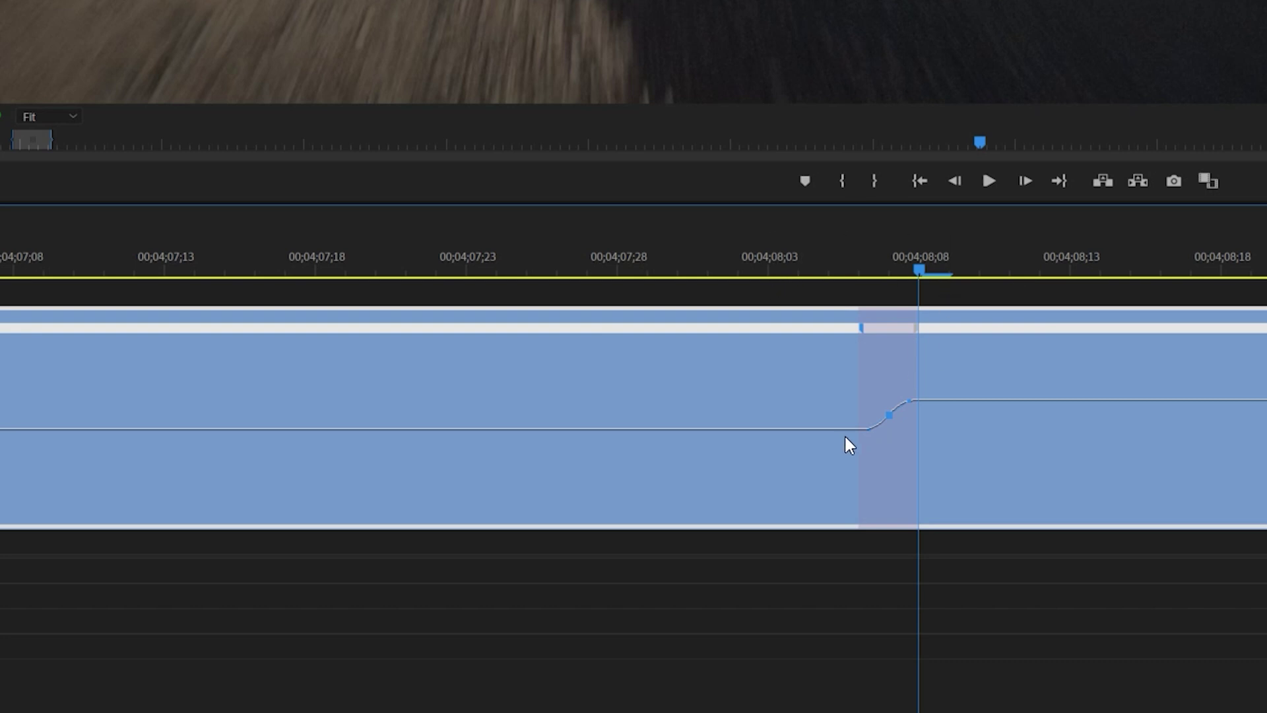
key("space")
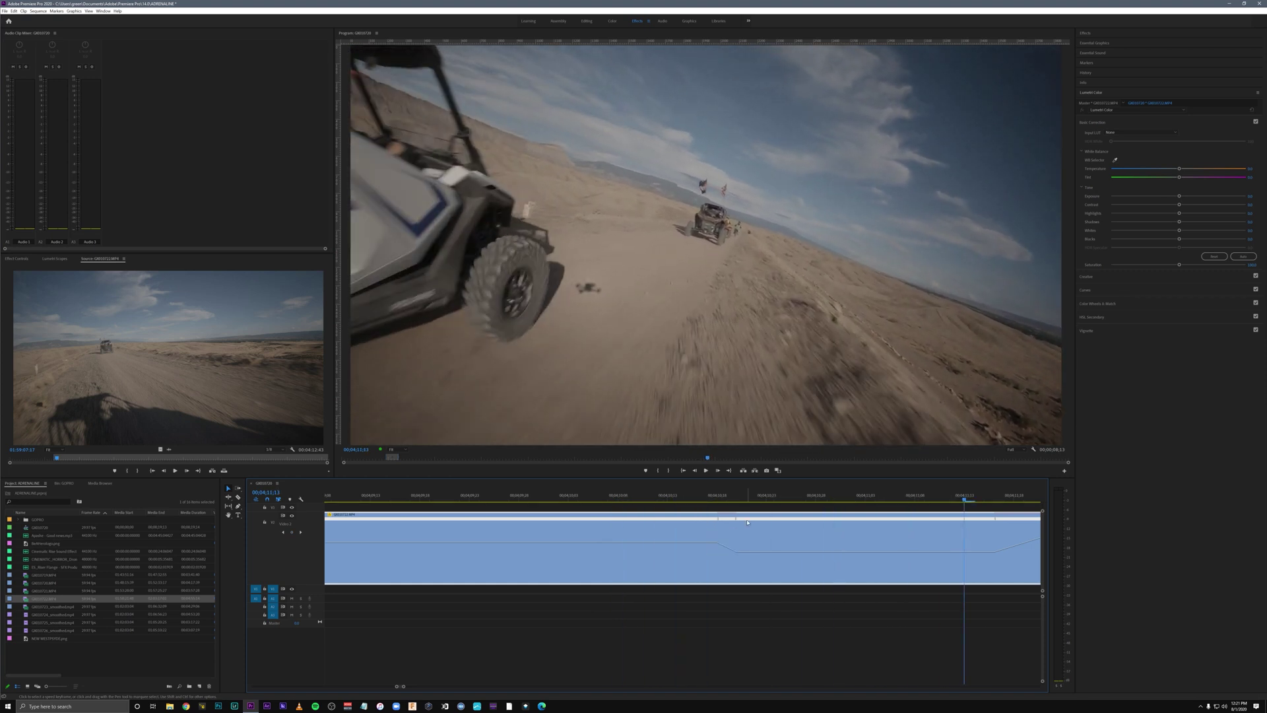
- Bend the ramp near 00;04;11;18 into a smooth S-curve and play back the smoothed ramps
key("minus")
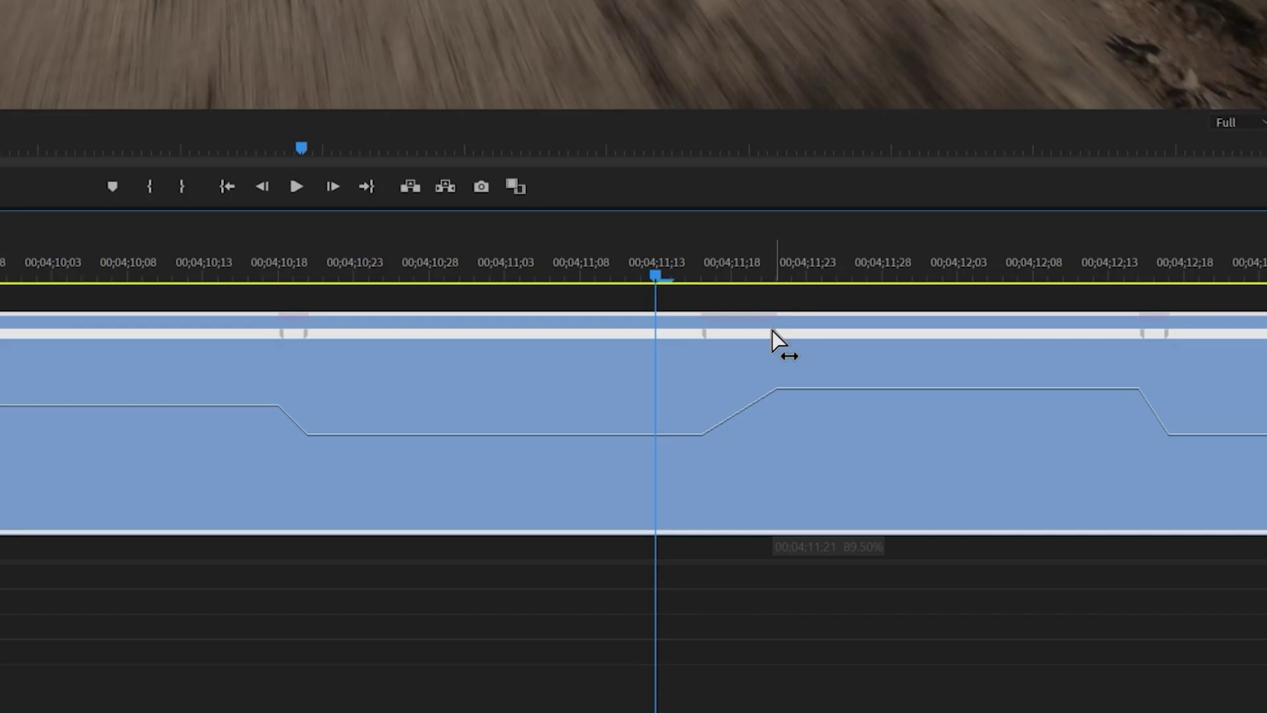
left_click(860, 521)
left_click(855, 540)
left_click_drag(754, 390, 801, 400)
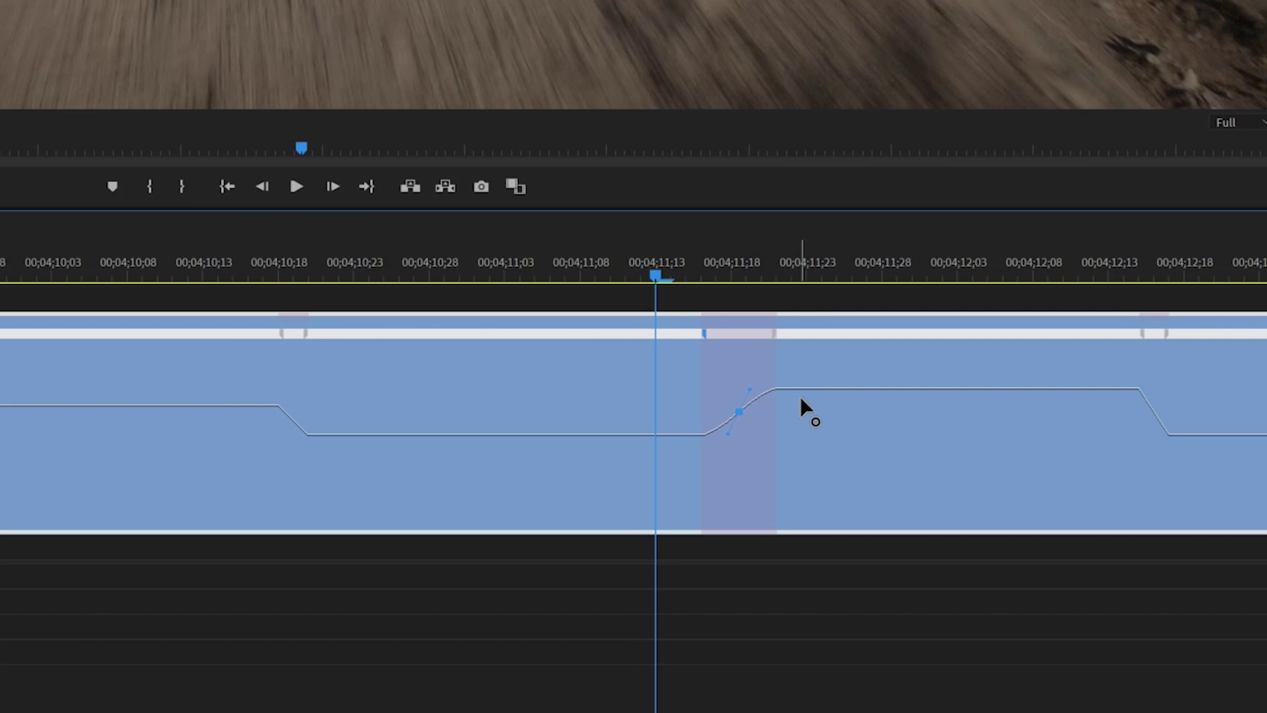
left_click(305, 335)
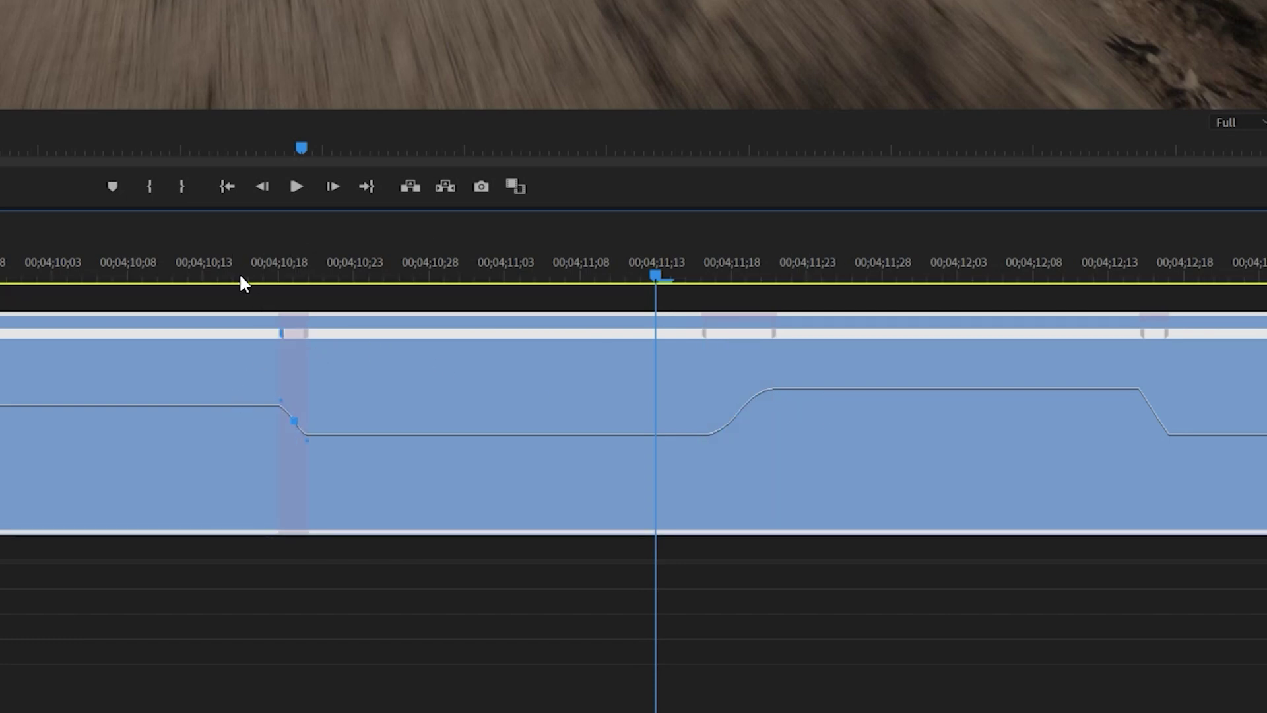
left_click(215, 270)
key("space")
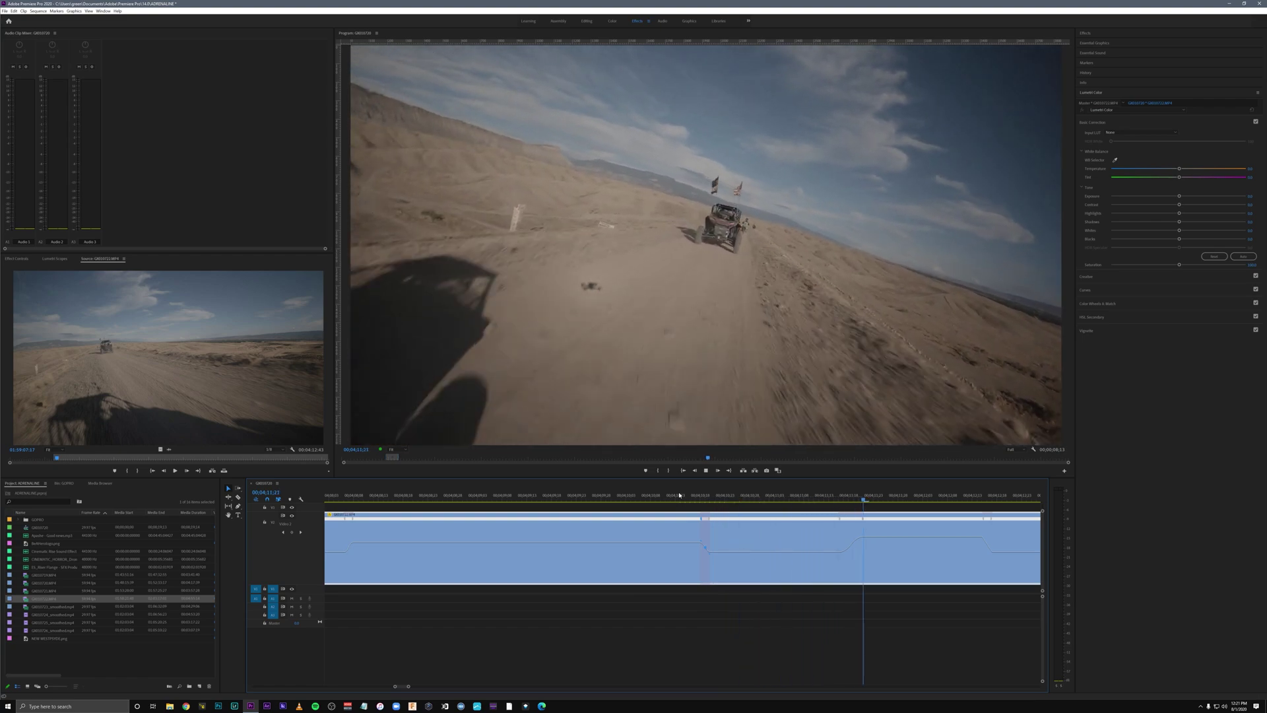